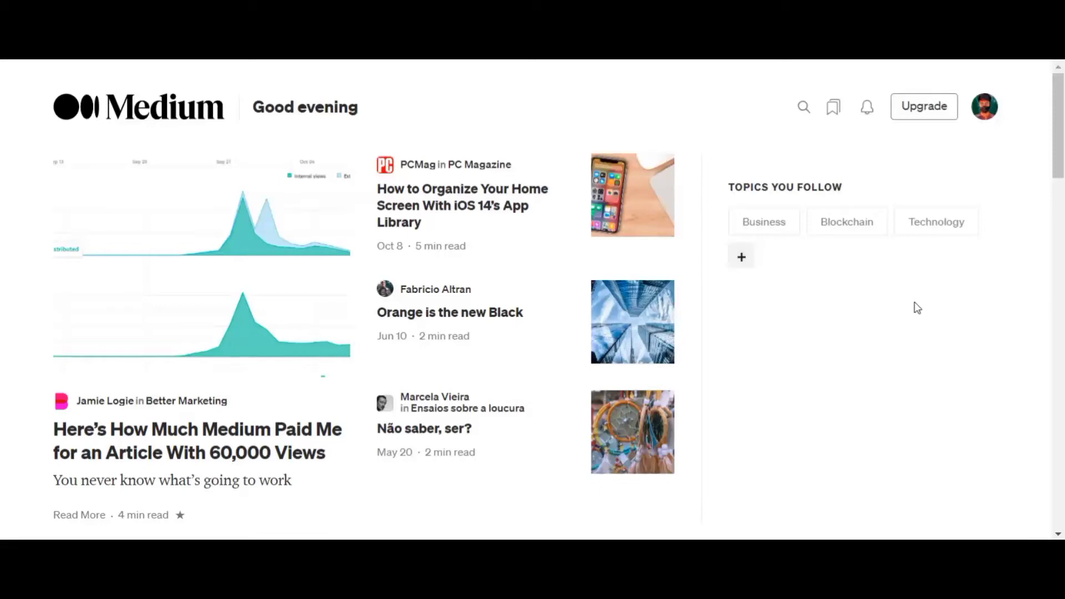
Choose Design from the avatar's account menu to open the profile homepage editor
left_click_drag(1058, 141, 1046, 91)
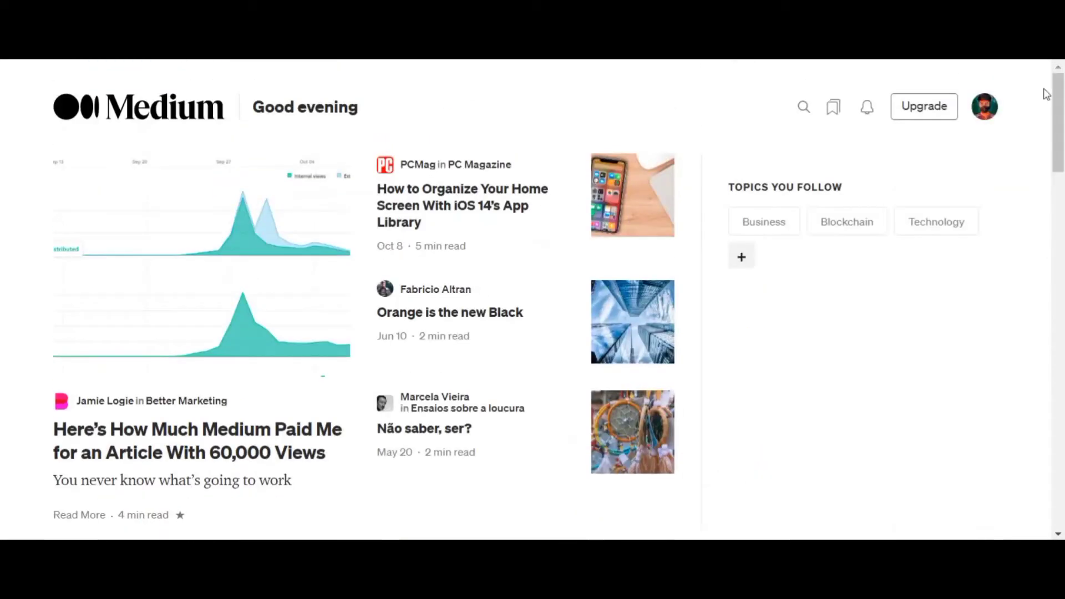
left_click(984, 111)
left_click(943, 182)
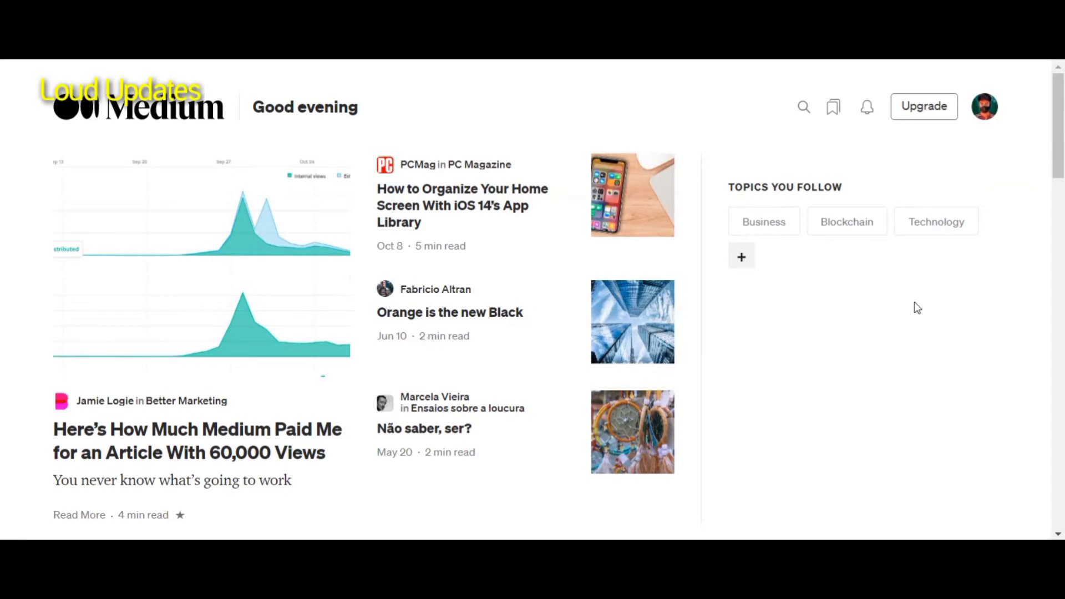
left_click_drag(1058, 122, 1061, 89)
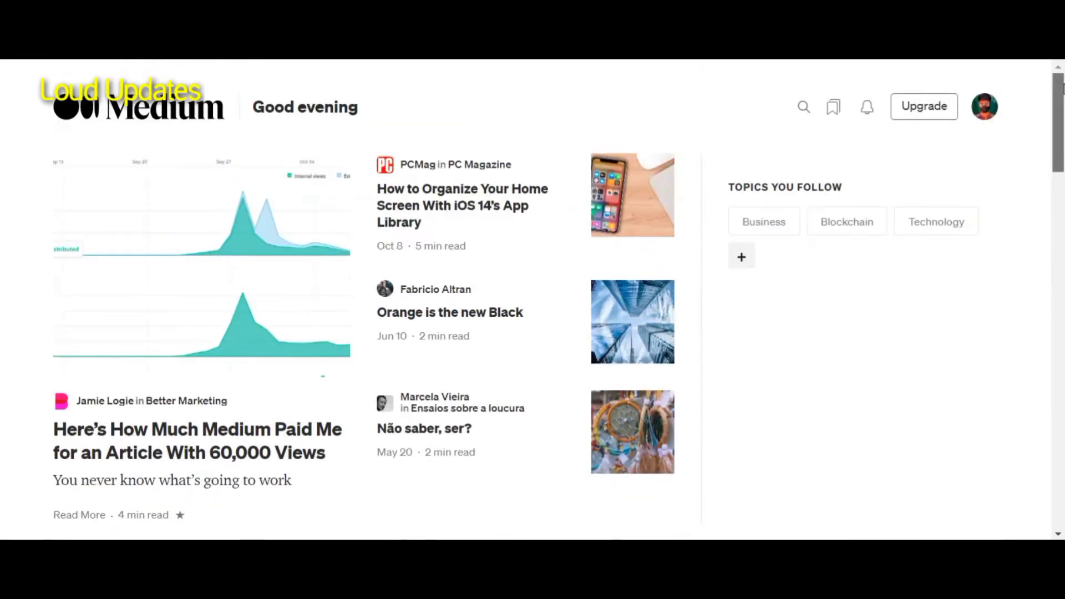
left_click(985, 109)
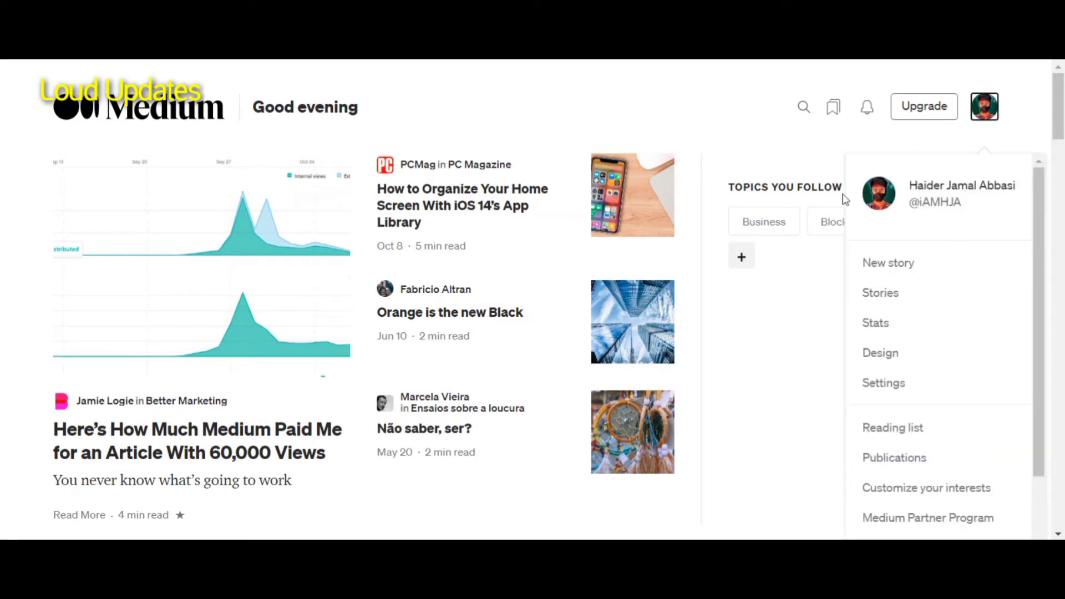
left_click(891, 364)
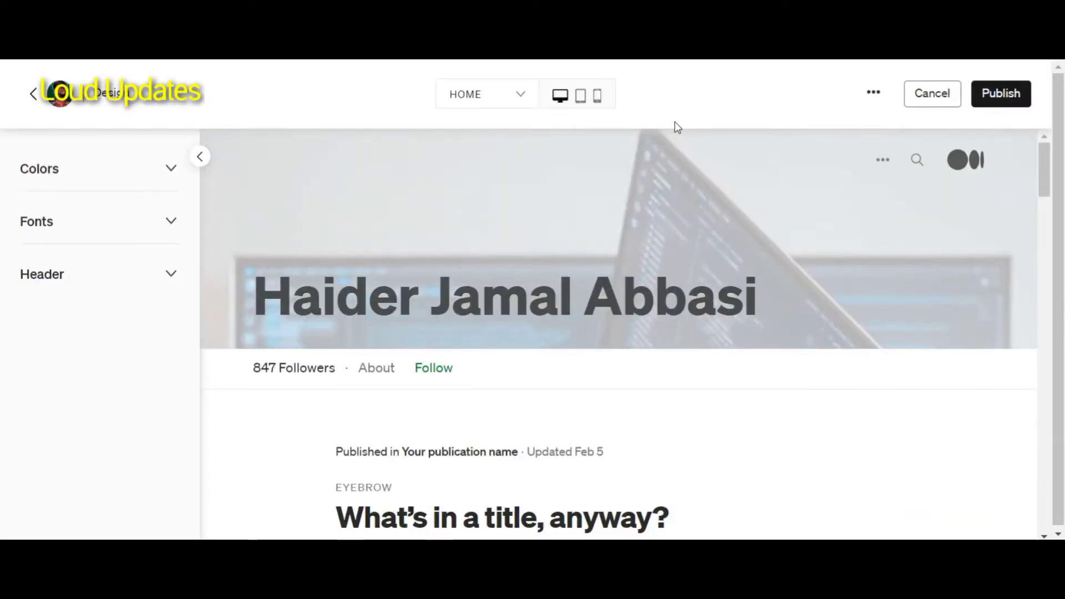
Set the Accent colour under Colors to pure white, FFFFFF
left_click(171, 179)
left_click(147, 215)
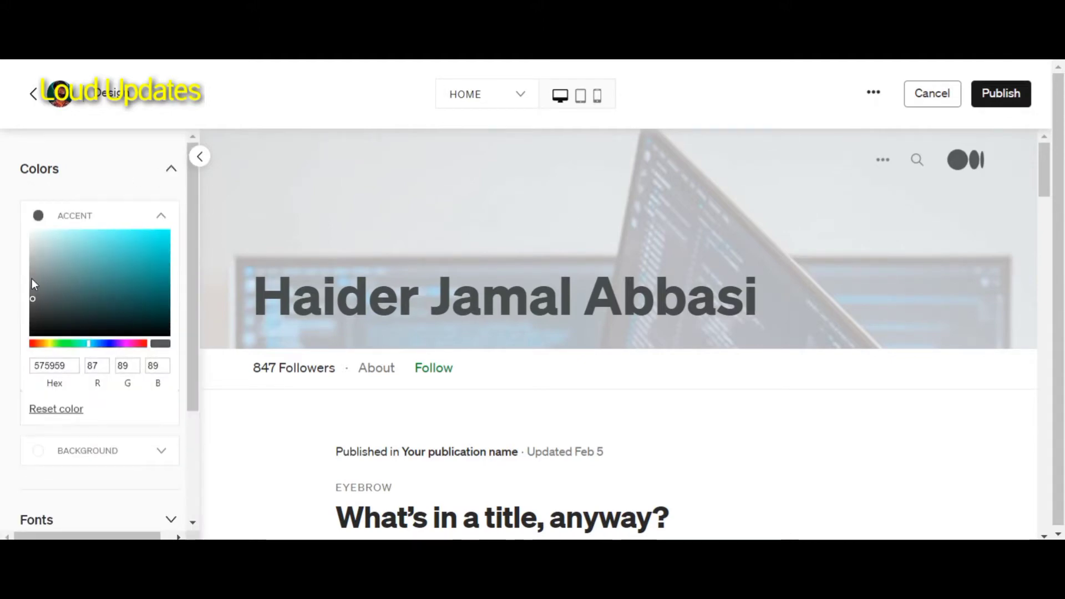
left_click_drag(31, 284, 27, 221)
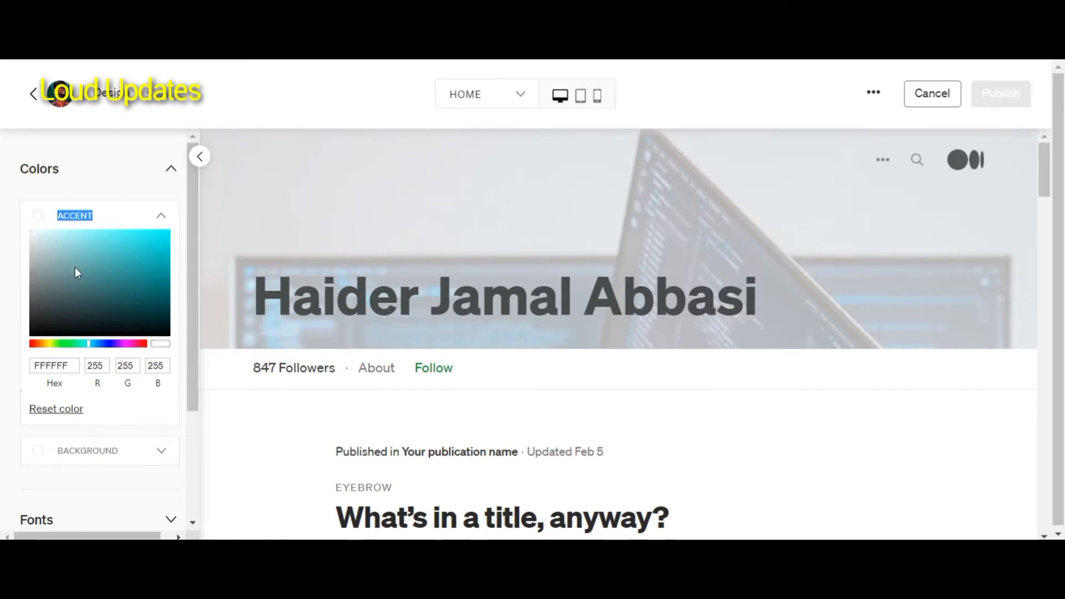
left_click(159, 176)
left_click(160, 176)
left_click(162, 179)
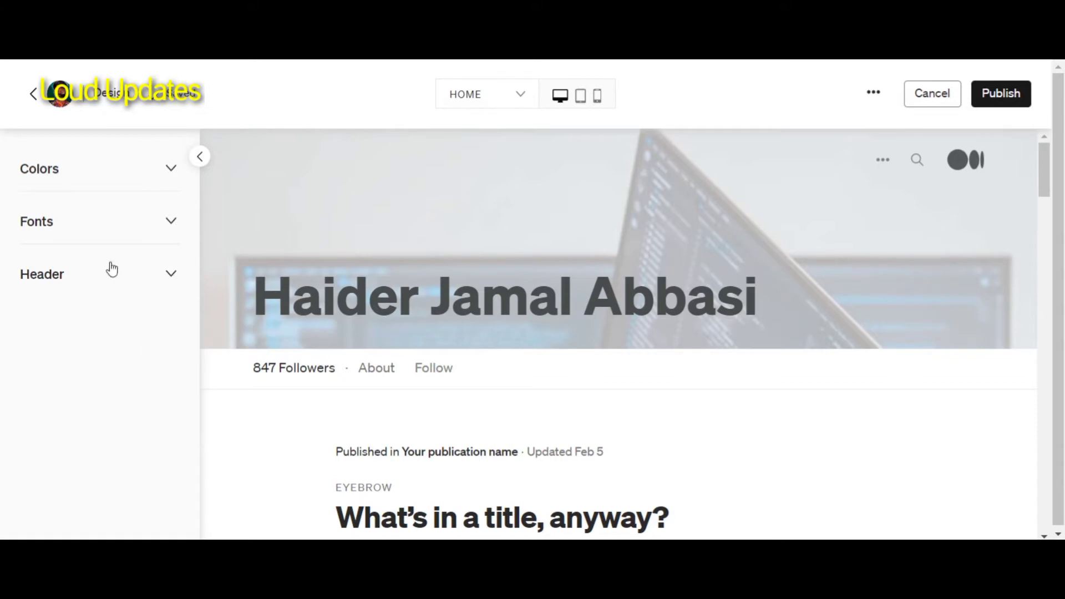
Set the Titles font to Serif1 under Fonts
left_click(161, 175)
left_click(161, 175)
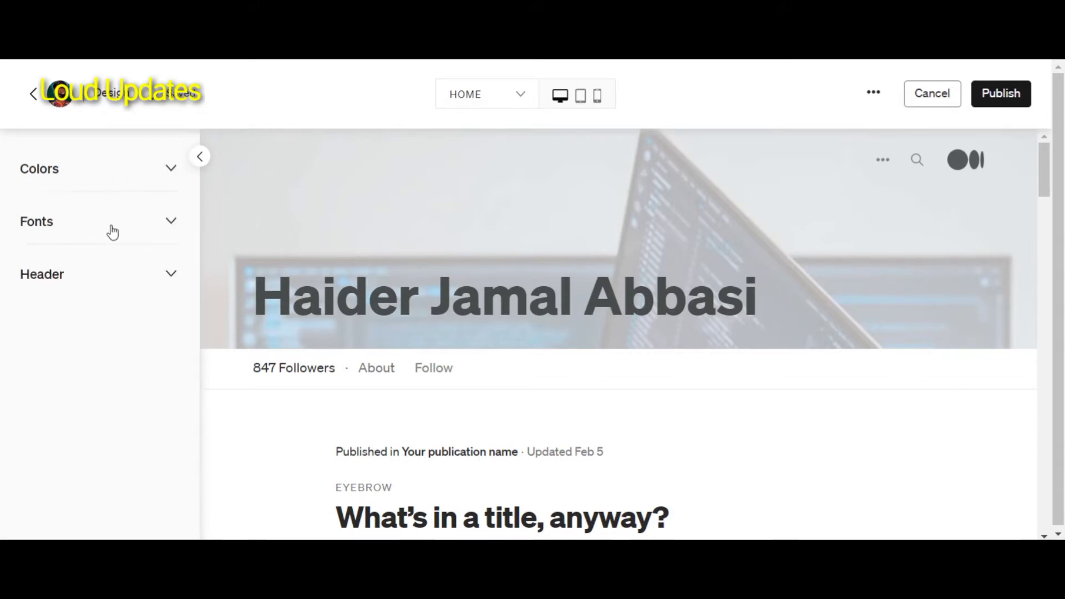
left_click(111, 230)
left_click(76, 259)
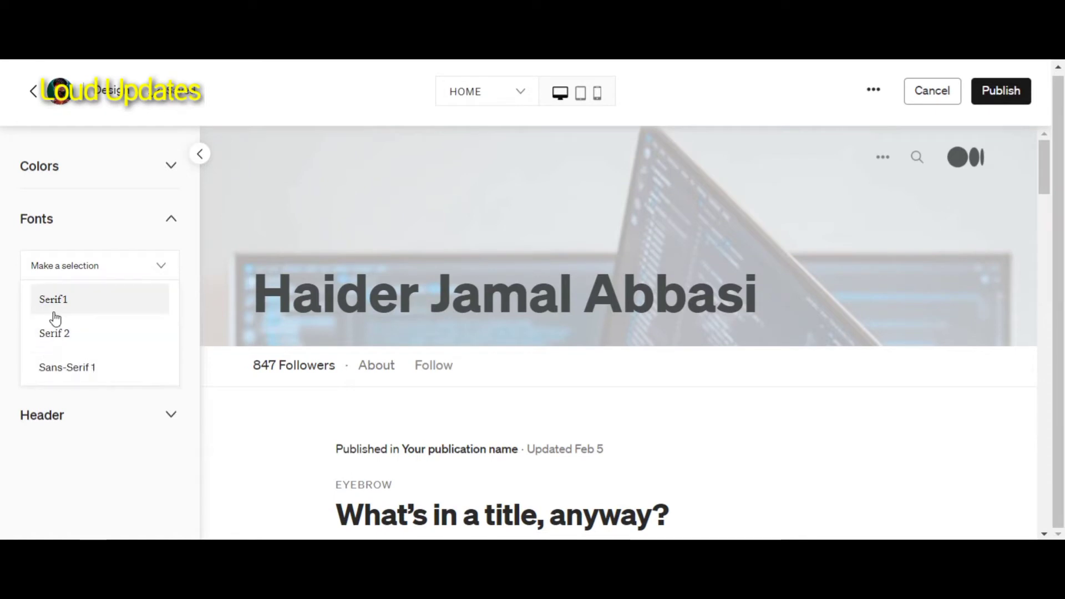
left_click(78, 303)
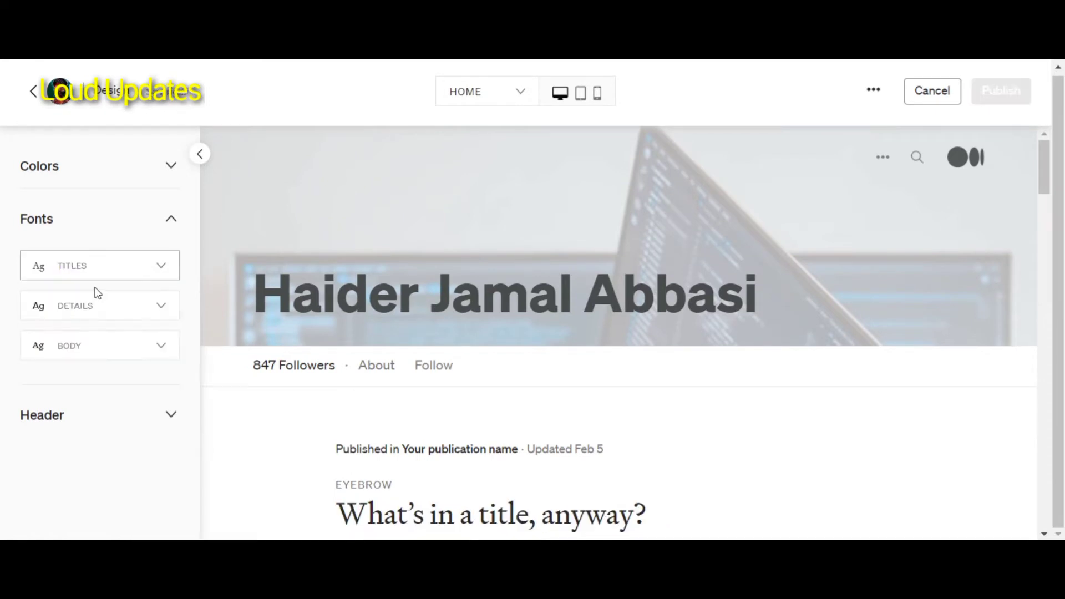
Browse the Details font choices and set the Body font to Serif 2
left_click(114, 306)
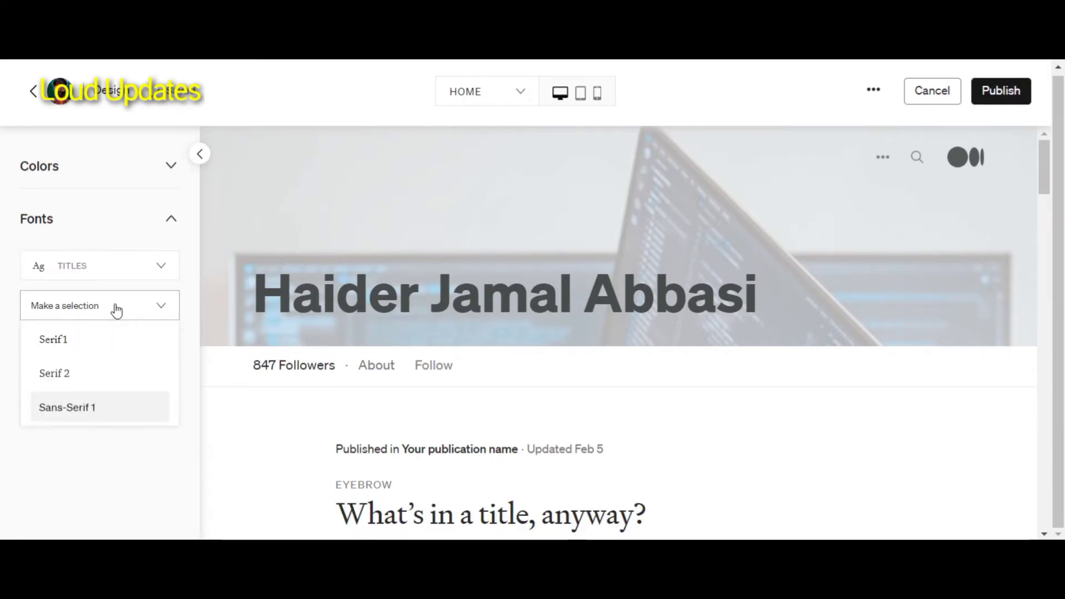
left_click(141, 307)
left_click(143, 308)
left_click(146, 308)
left_click(124, 259)
left_click(142, 265)
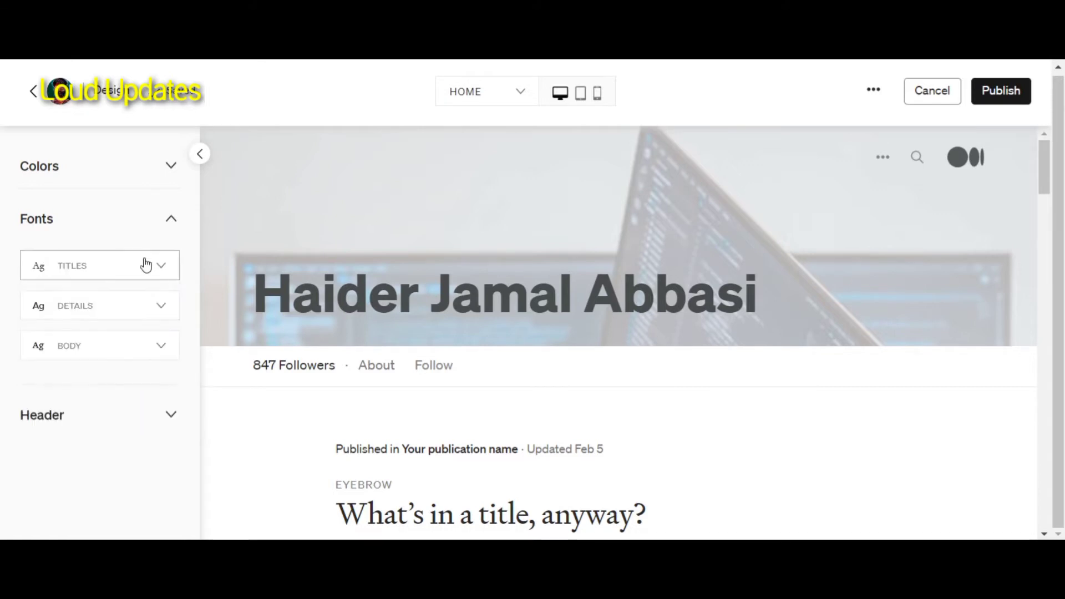
left_click(117, 345)
key("Down")
left_click(142, 351)
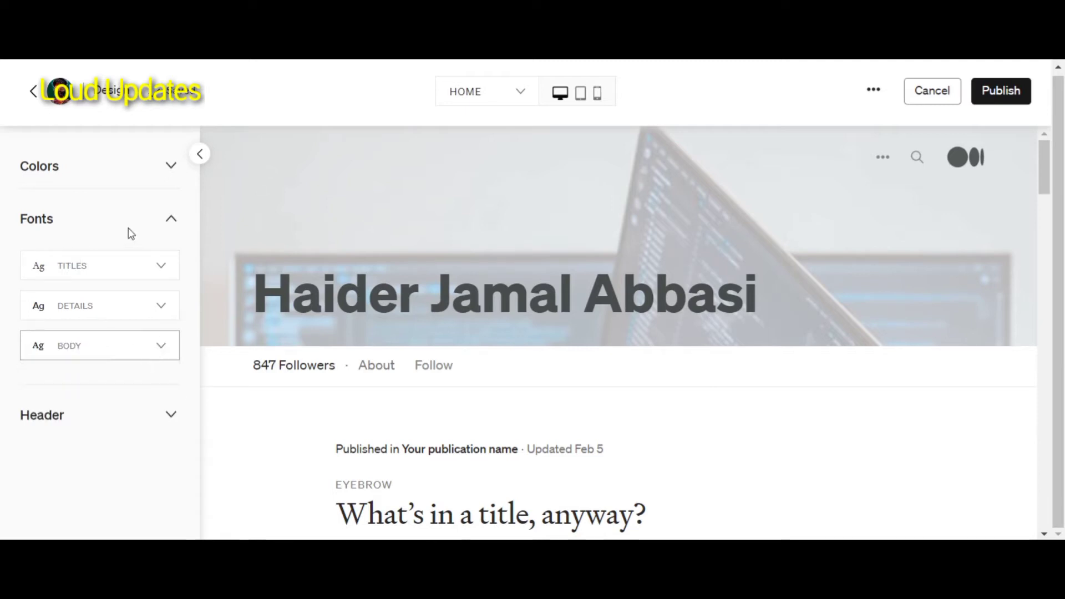
Set the header's Horizontal layout to centred for the name
left_click(172, 416)
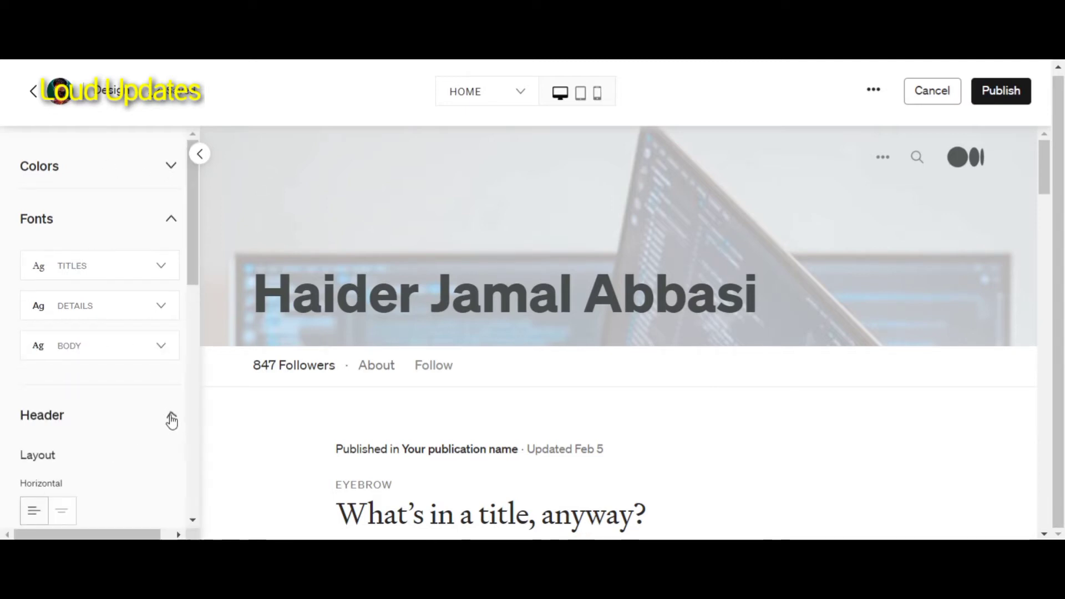
scroll(169, 300, "down", 3)
scroll(154, 279, "down", 6)
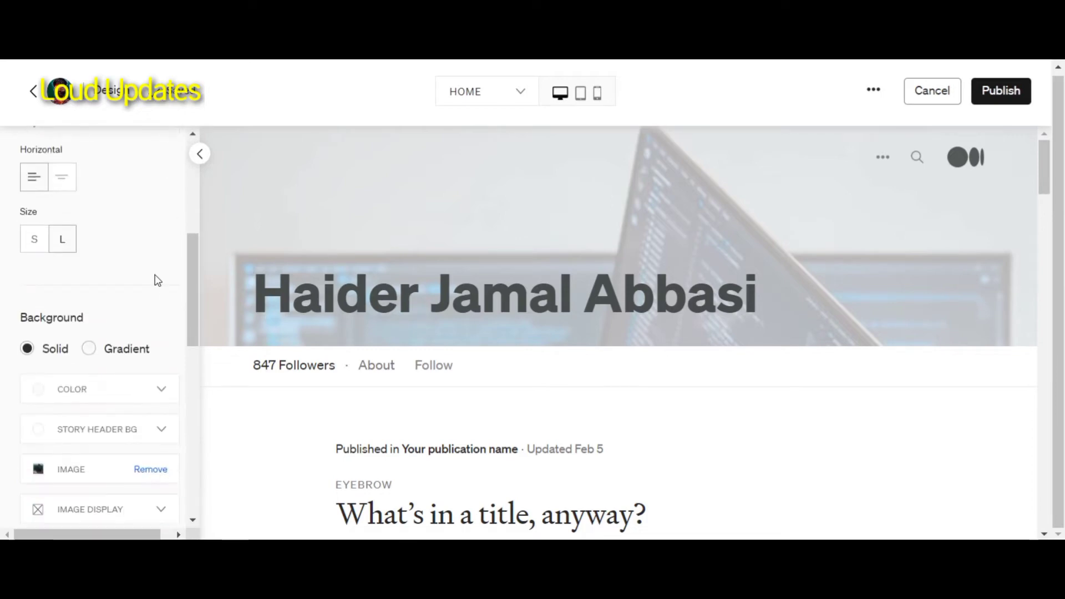
scroll(148, 270, "up", 4)
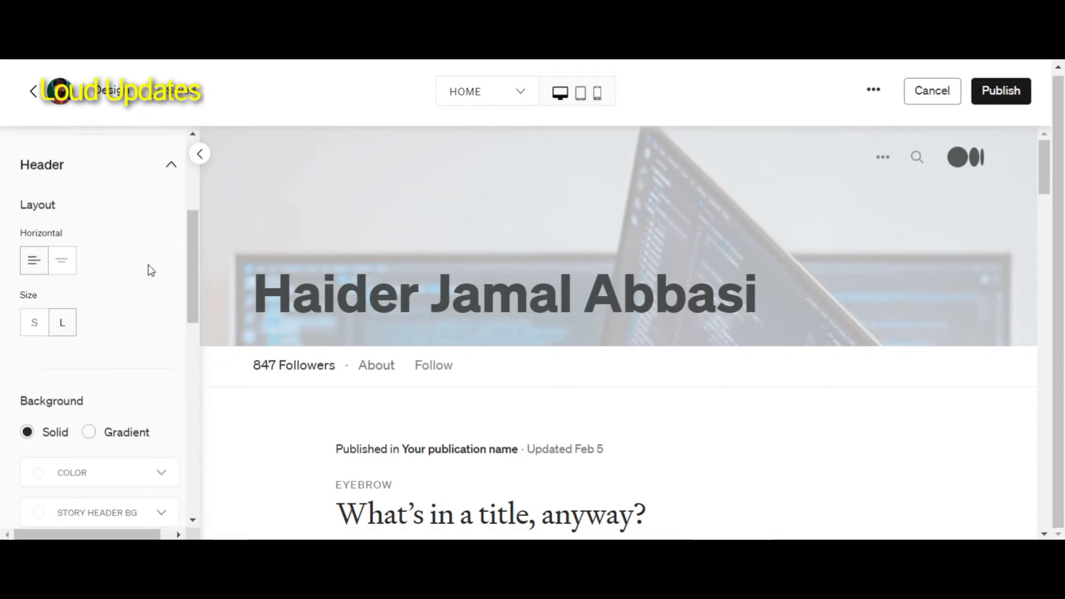
left_click(60, 272)
left_click(33, 269)
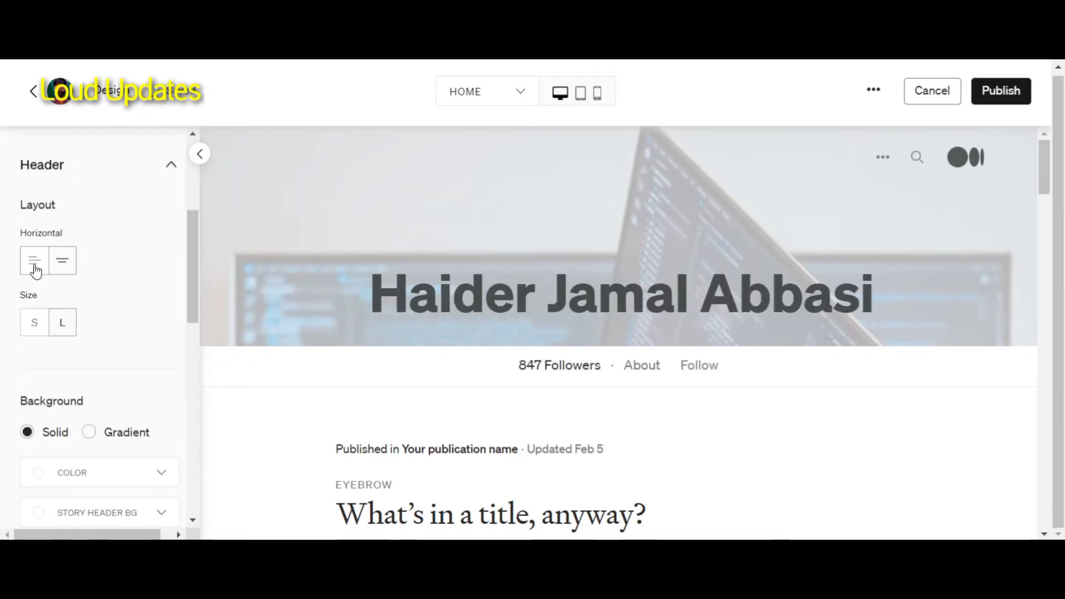
left_click(61, 268)
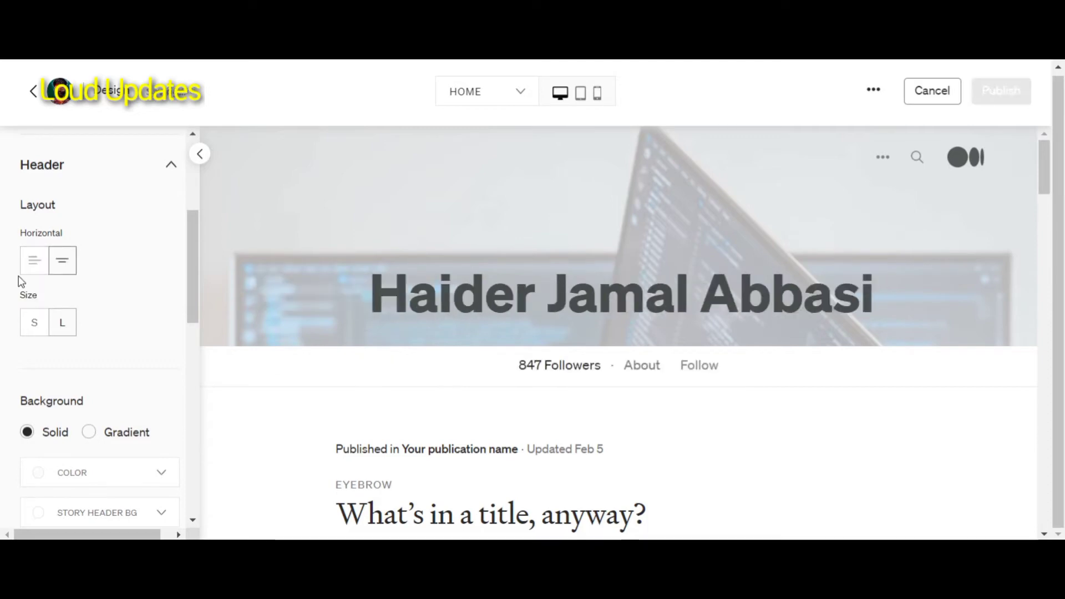
Keep the header Size at L after trying S
left_click(33, 322)
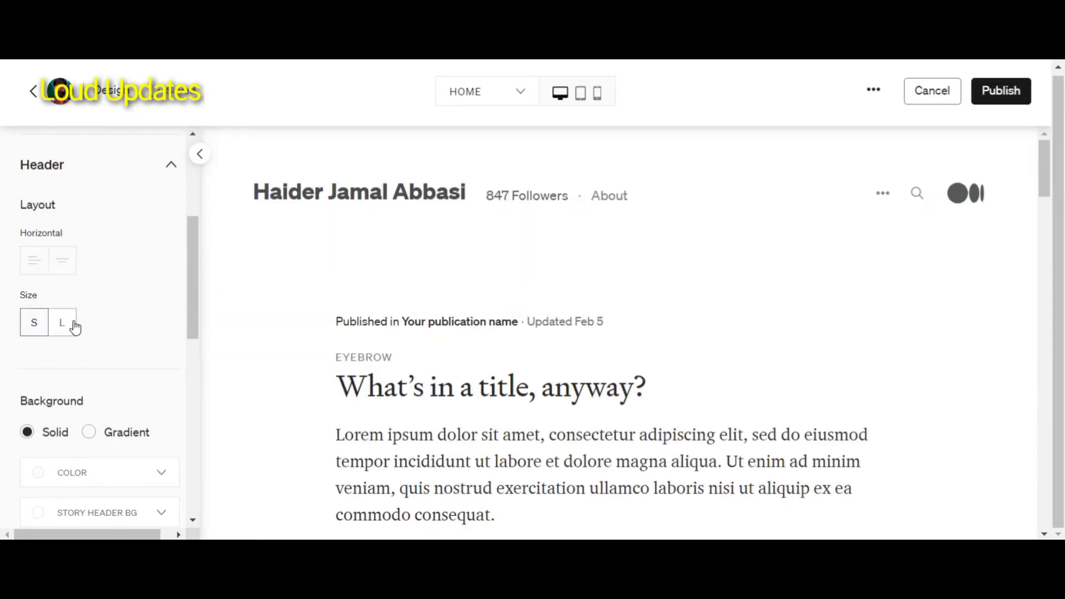
left_click(62, 323)
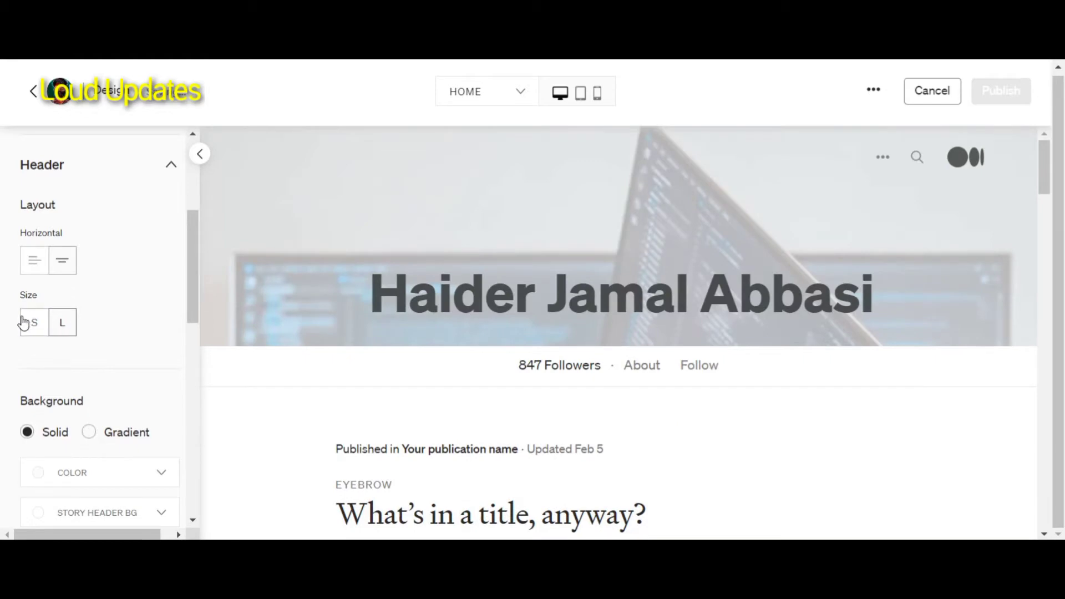
left_click(25, 323)
left_click(62, 328)
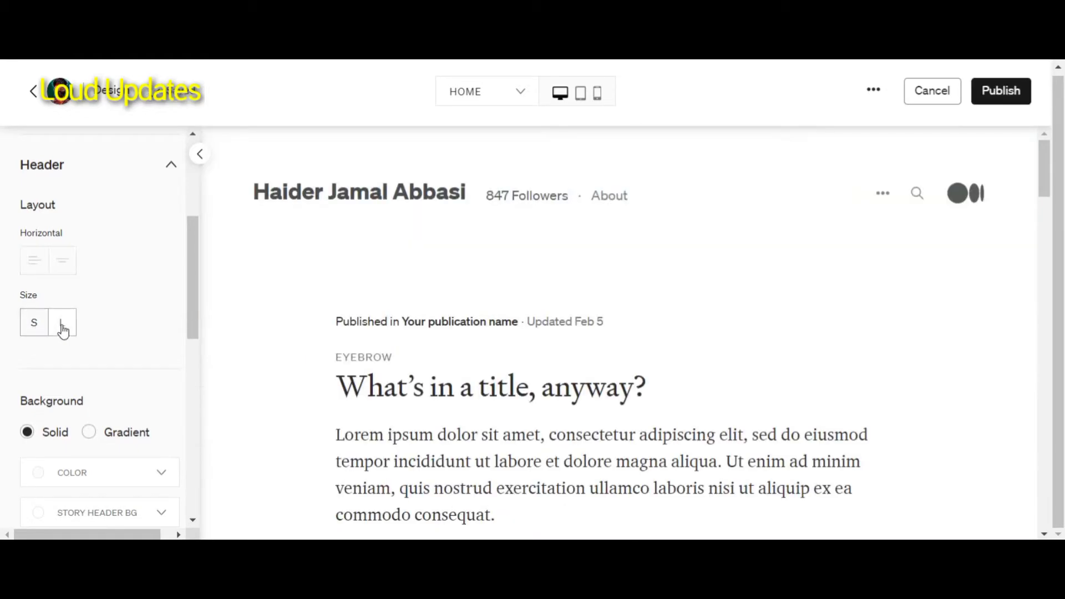
scroll(124, 302, "down", 2)
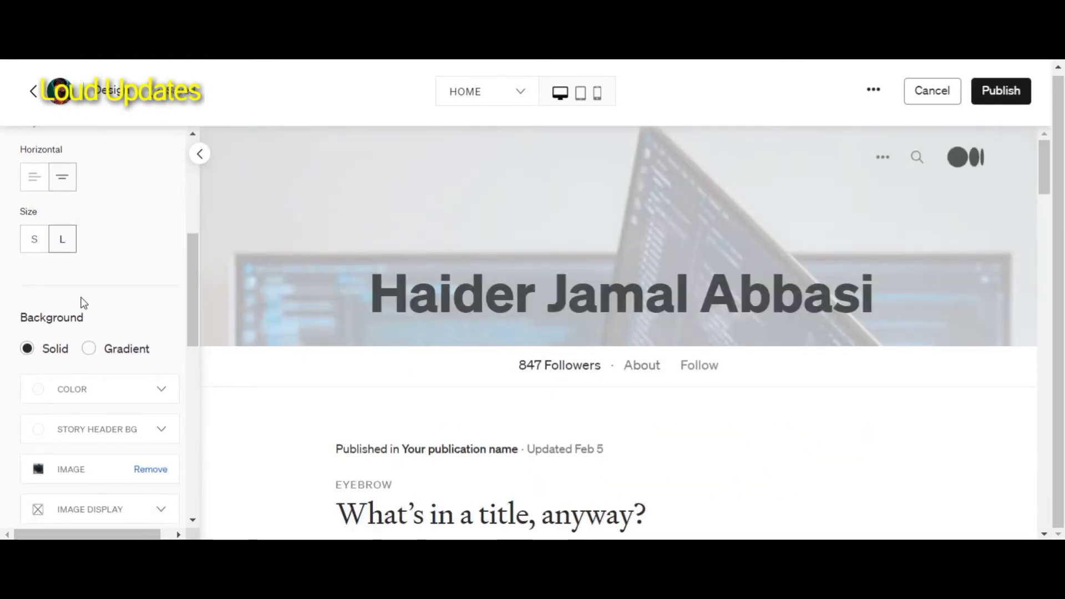
left_click(88, 349)
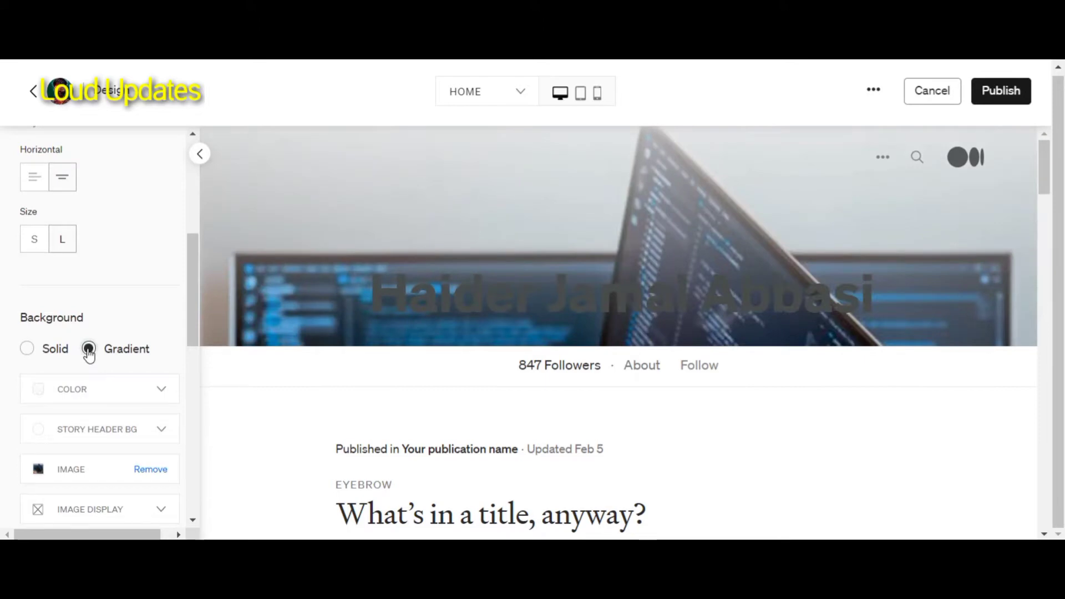
left_click(27, 350)
left_click(90, 351)
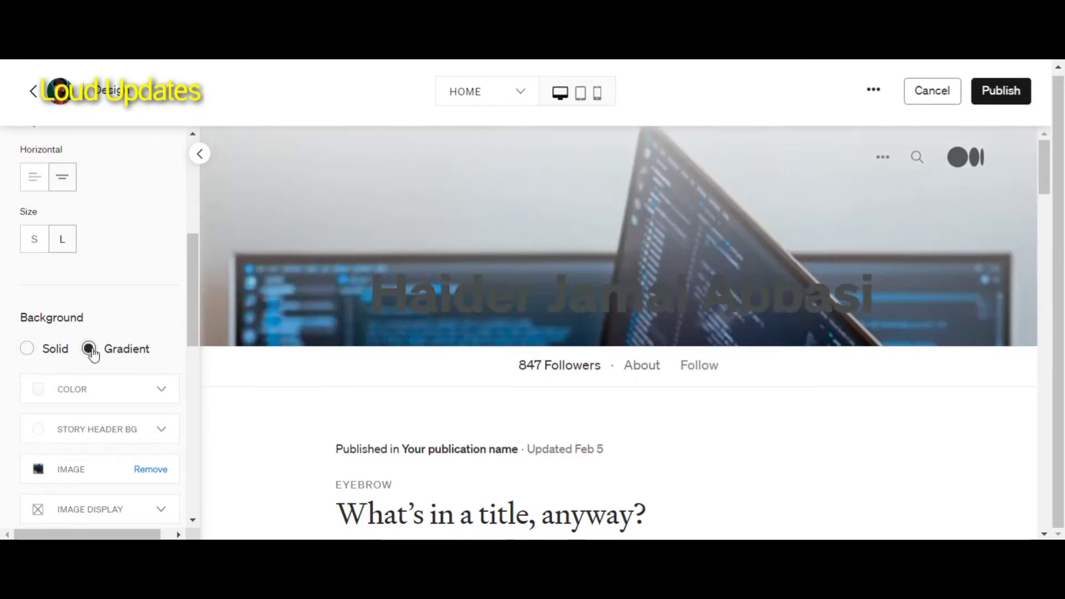
left_click(26, 350)
left_click(89, 350)
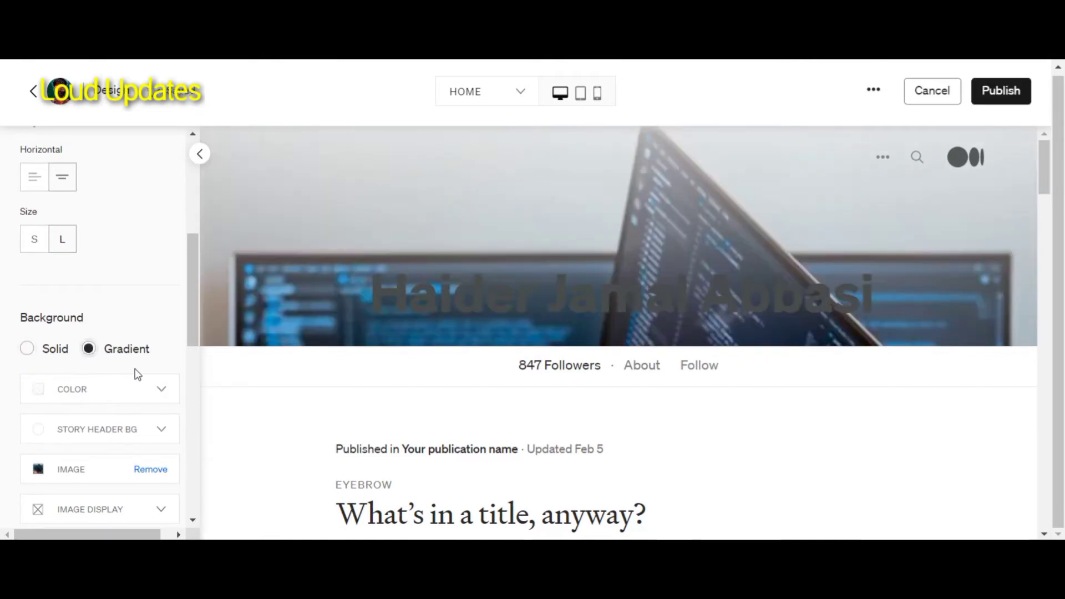
left_click(150, 391)
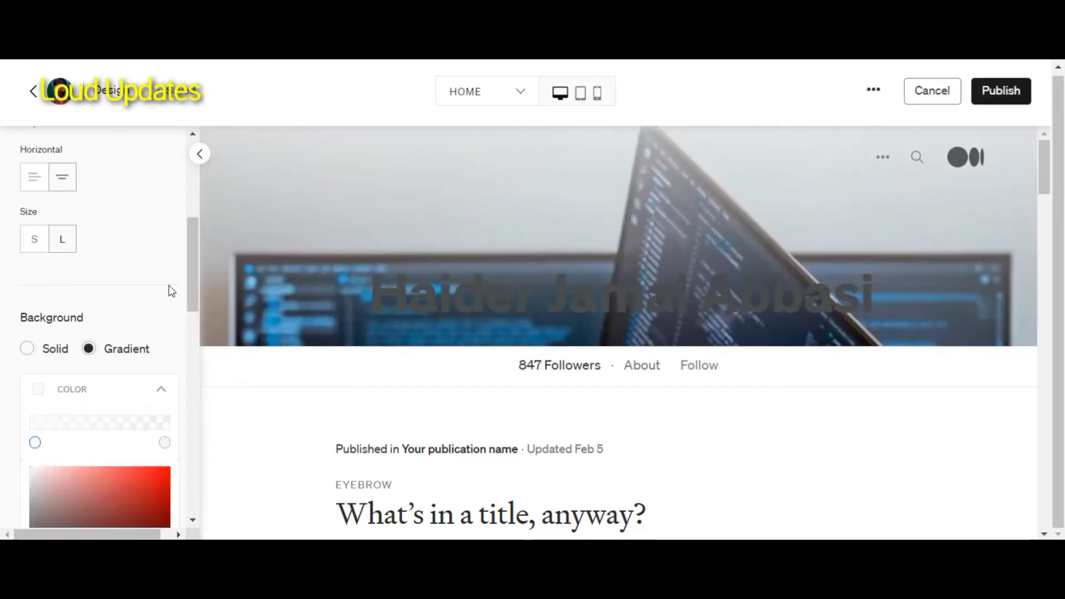
left_click(161, 390)
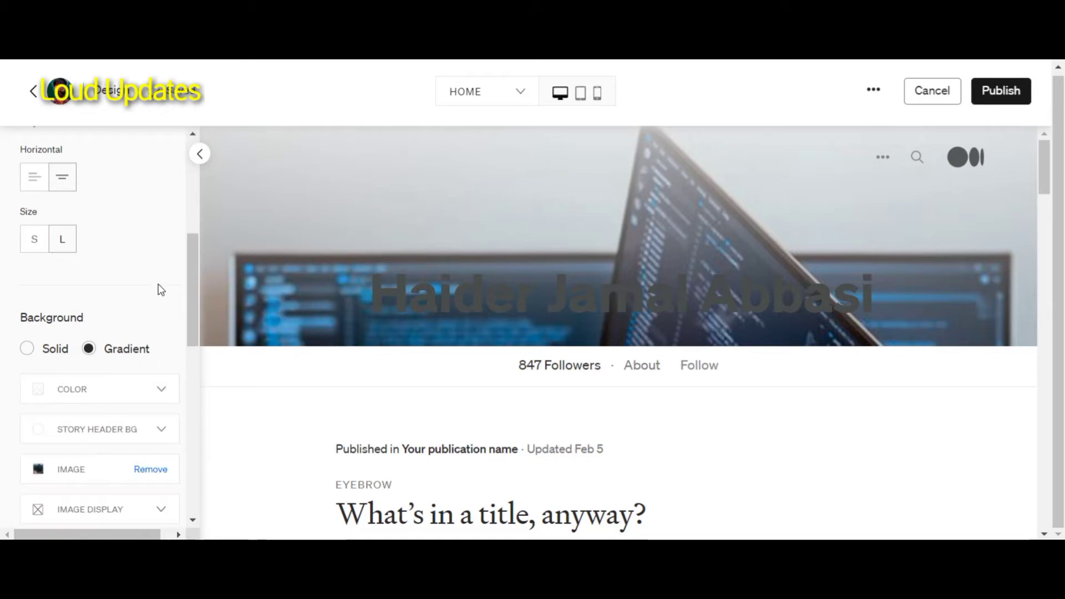
scroll(161, 290, "down", 2)
left_click(145, 307)
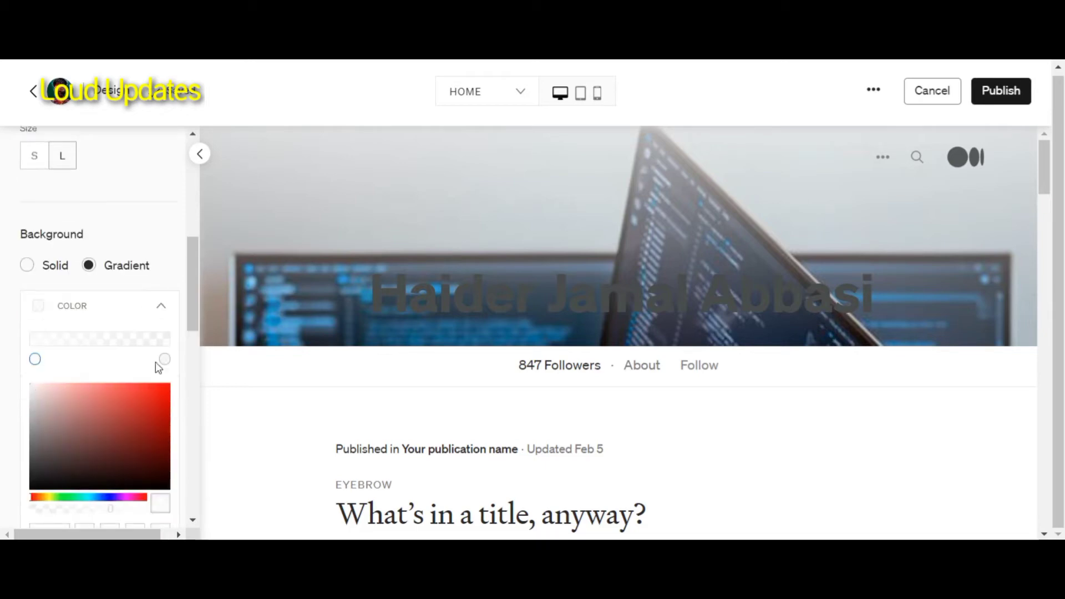
left_click(159, 307)
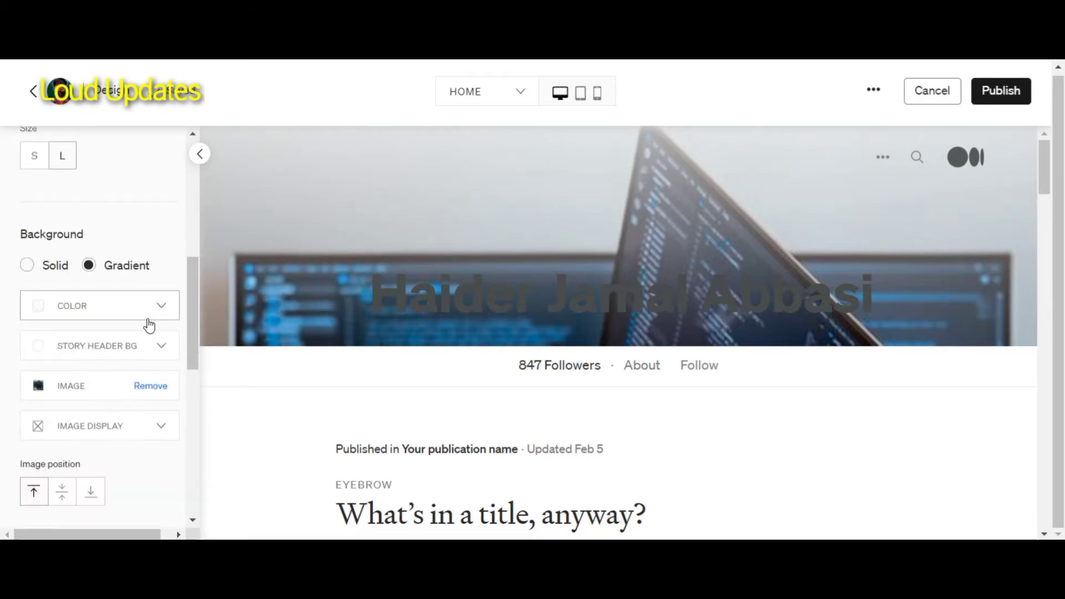
left_click(130, 356)
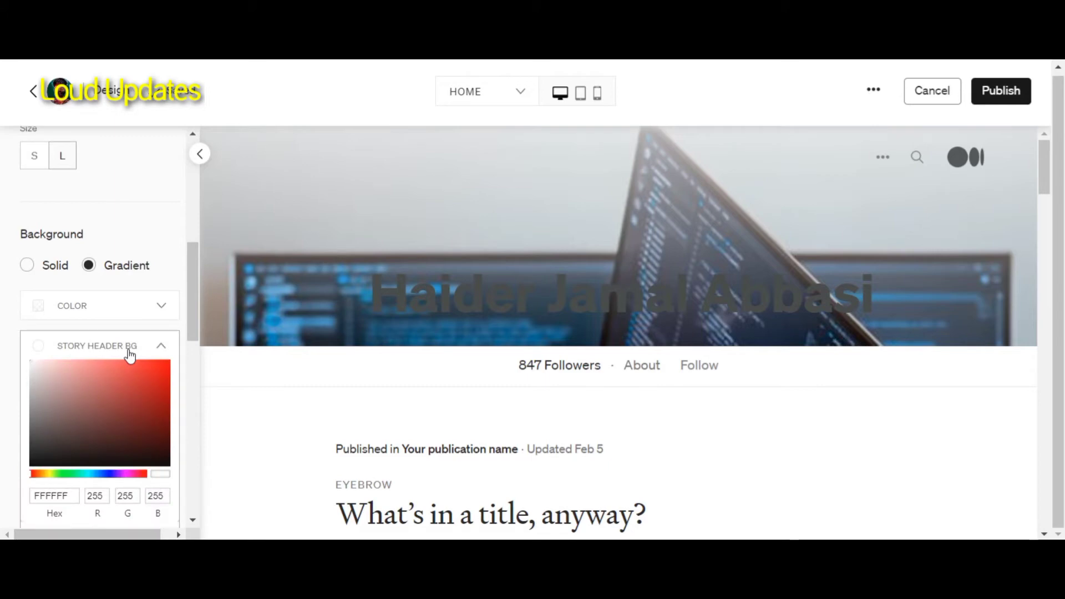
left_click(160, 347)
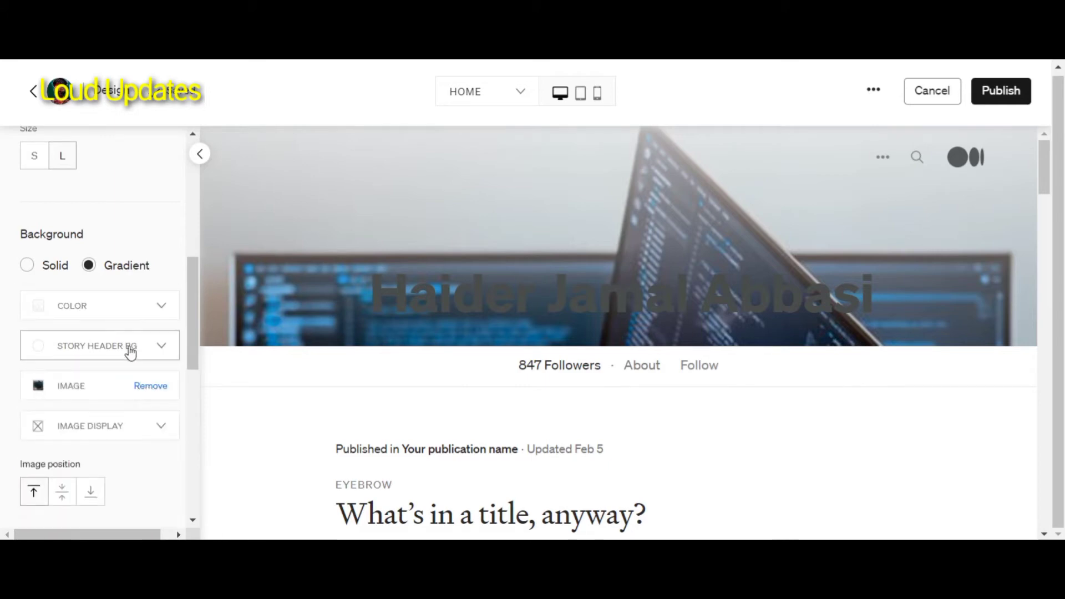
scroll(115, 314, "down", 2)
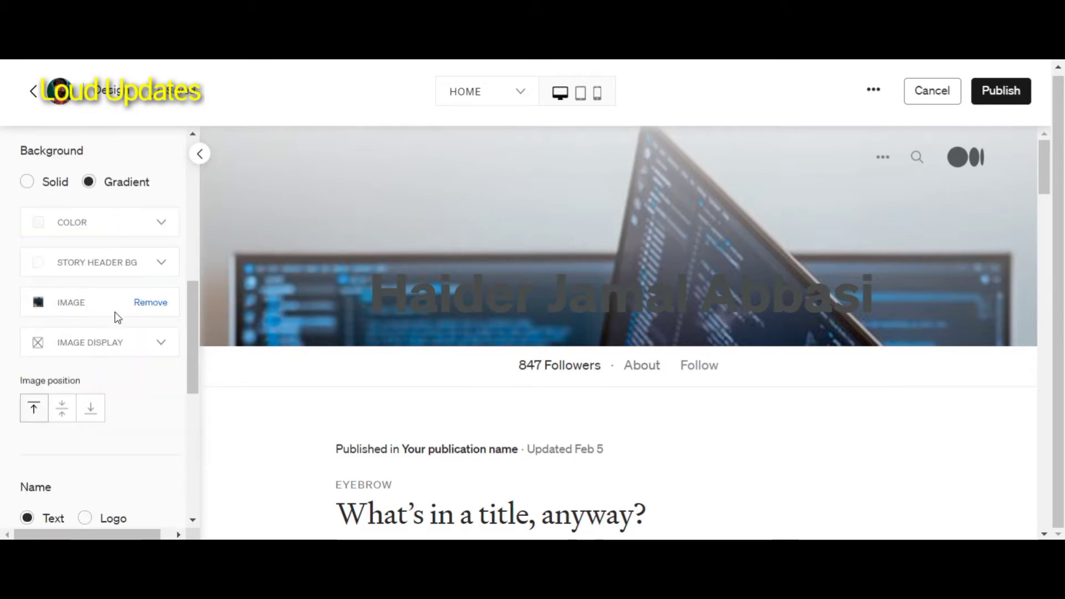
Replace the header background image with the uploaded pencil photo
left_click(164, 305)
left_click(135, 306)
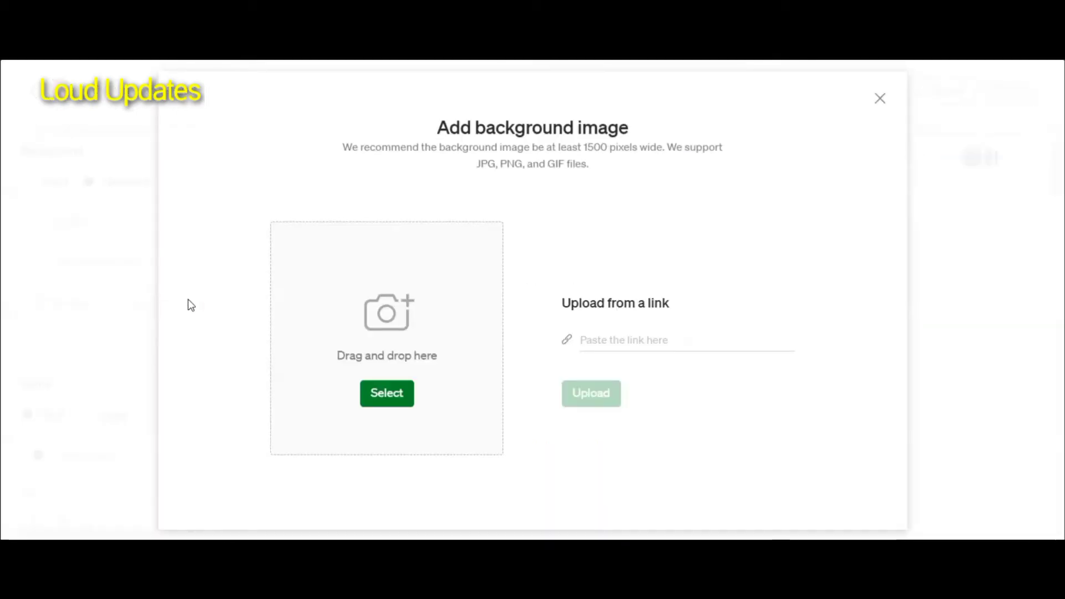
left_click(386, 393)
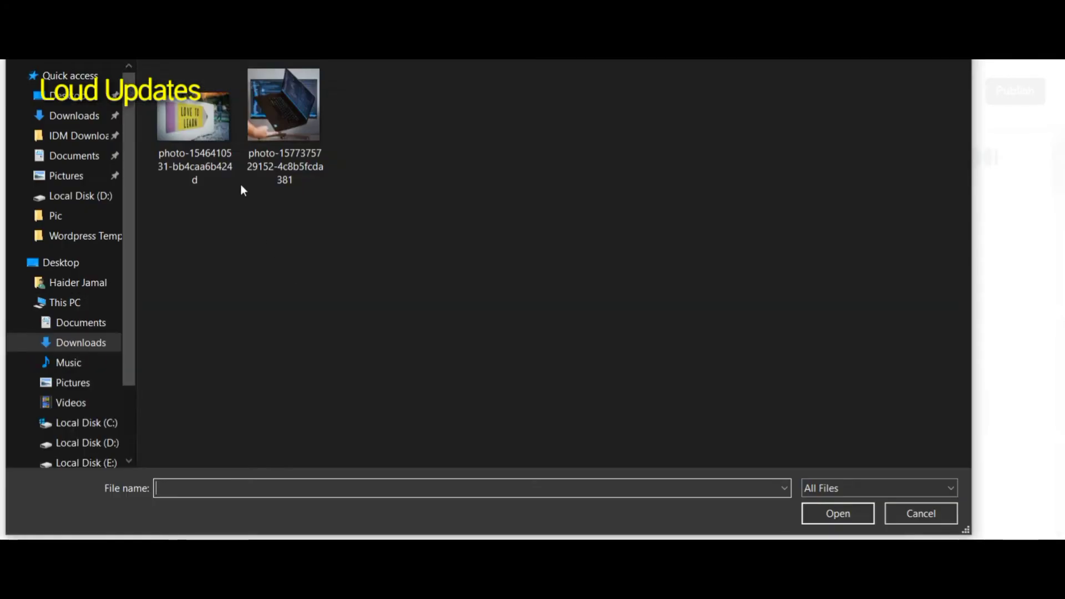
left_click(224, 161)
left_click(821, 513)
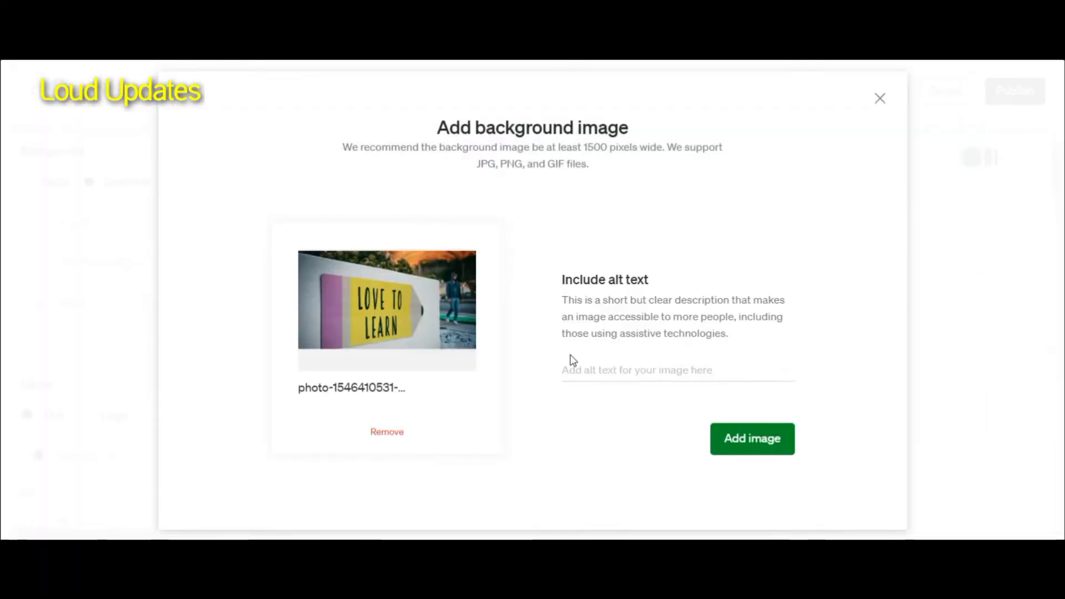
left_click(745, 439)
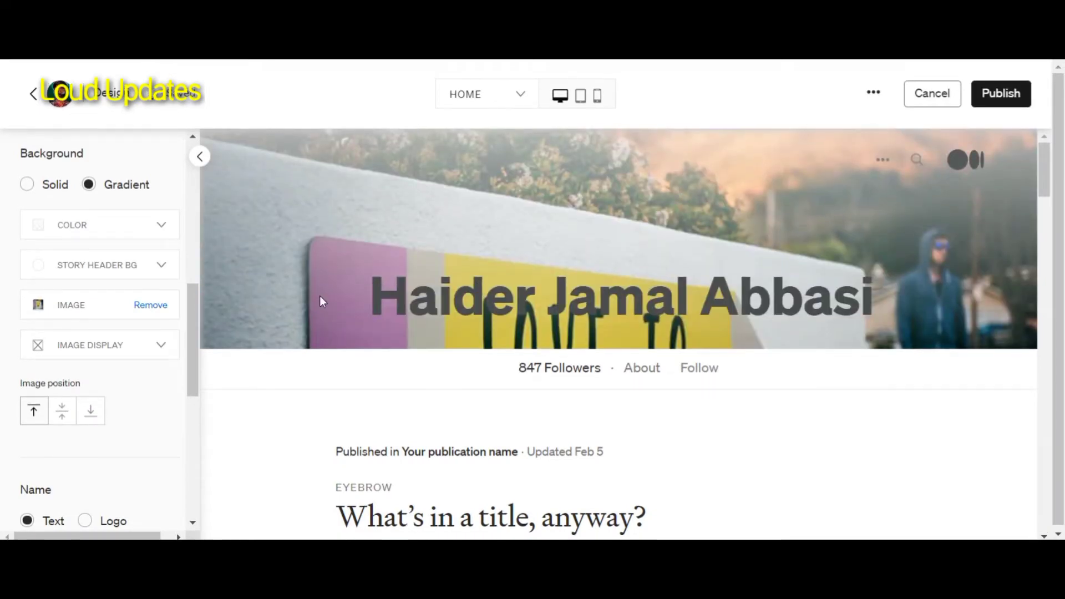
Swap the header background back to the uploaded laptop photo
left_click(148, 306)
left_click(158, 306)
left_click(398, 397)
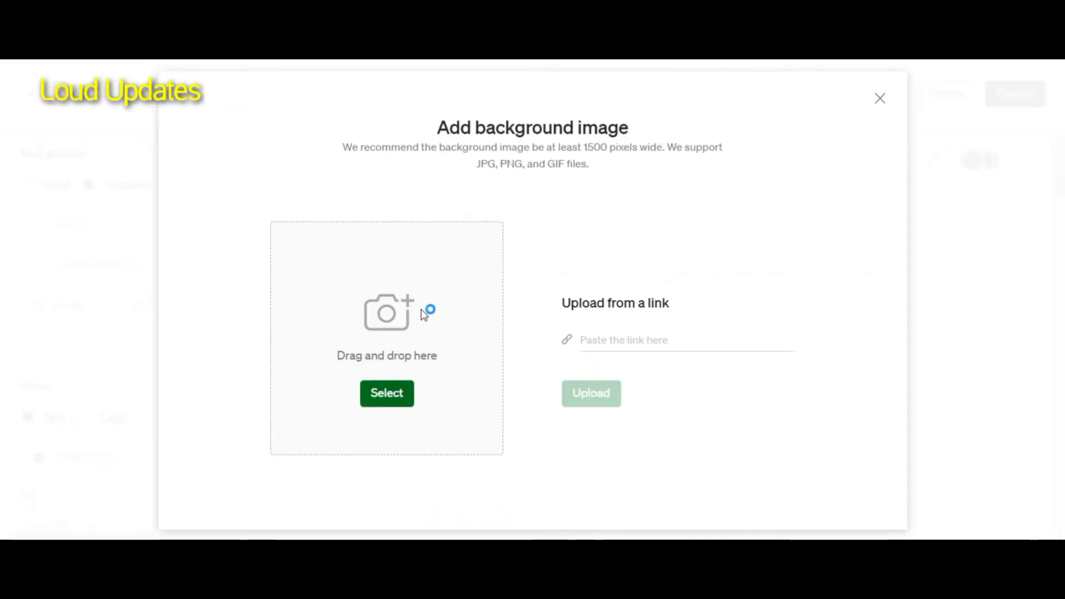
left_click(278, 117)
left_click(825, 504)
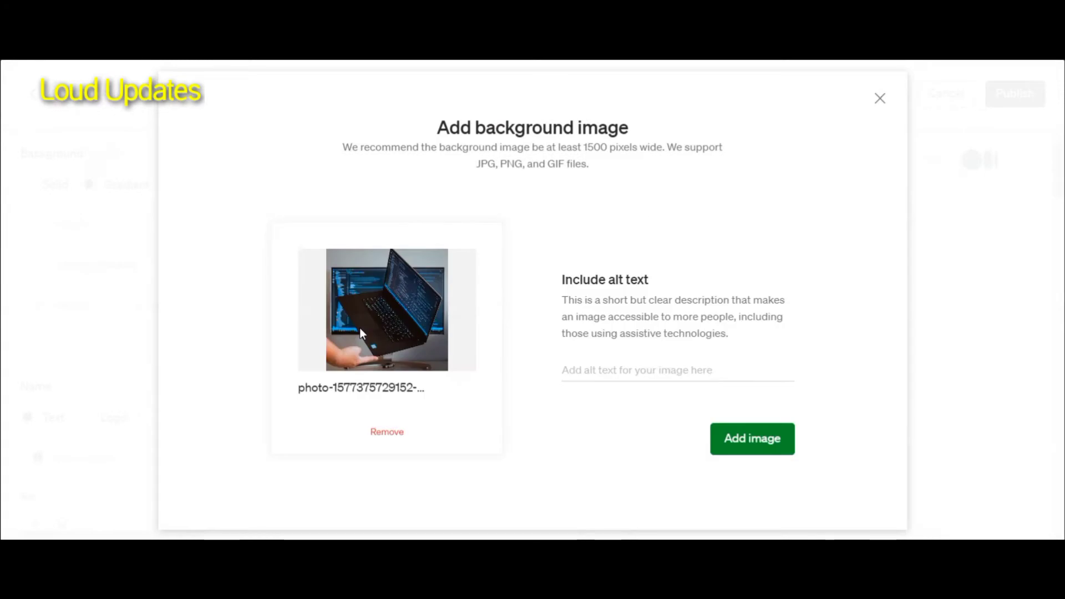
left_click(738, 445)
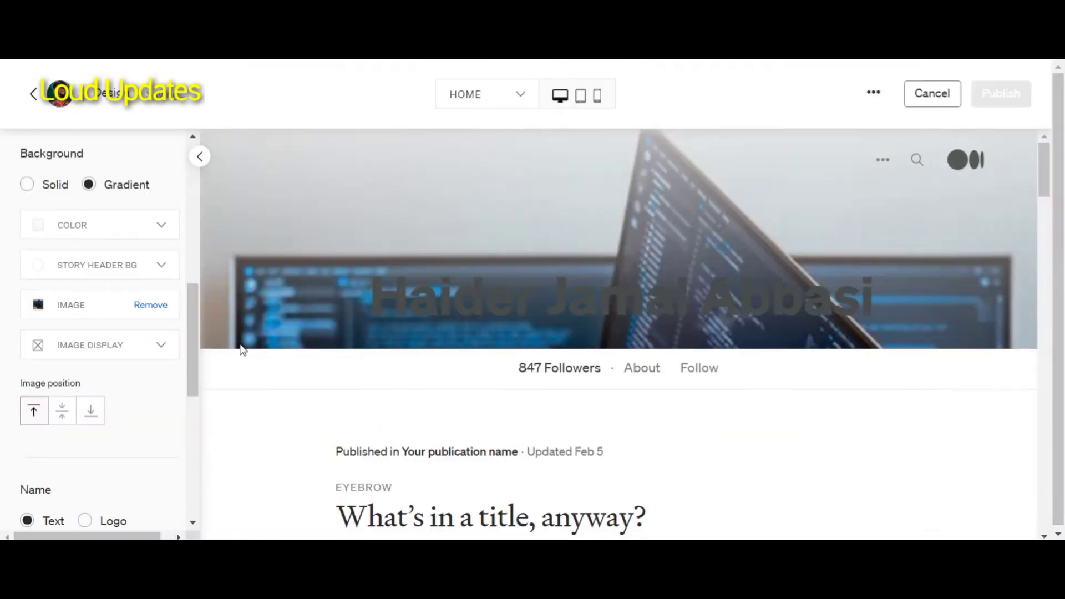
left_click(66, 418)
left_click(90, 414)
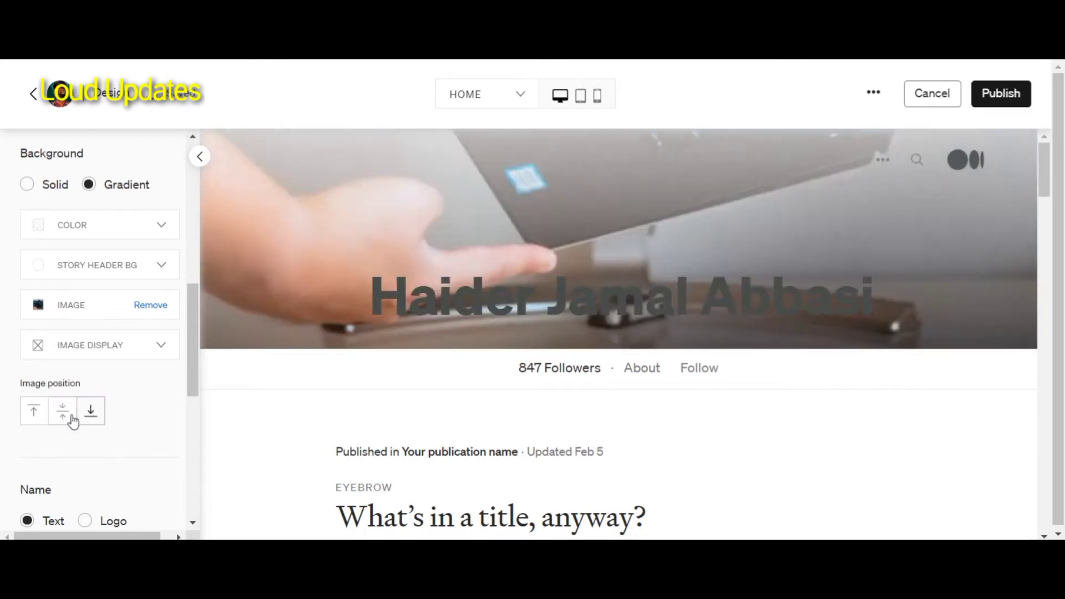
left_click(72, 420)
left_click(37, 412)
left_click(63, 416)
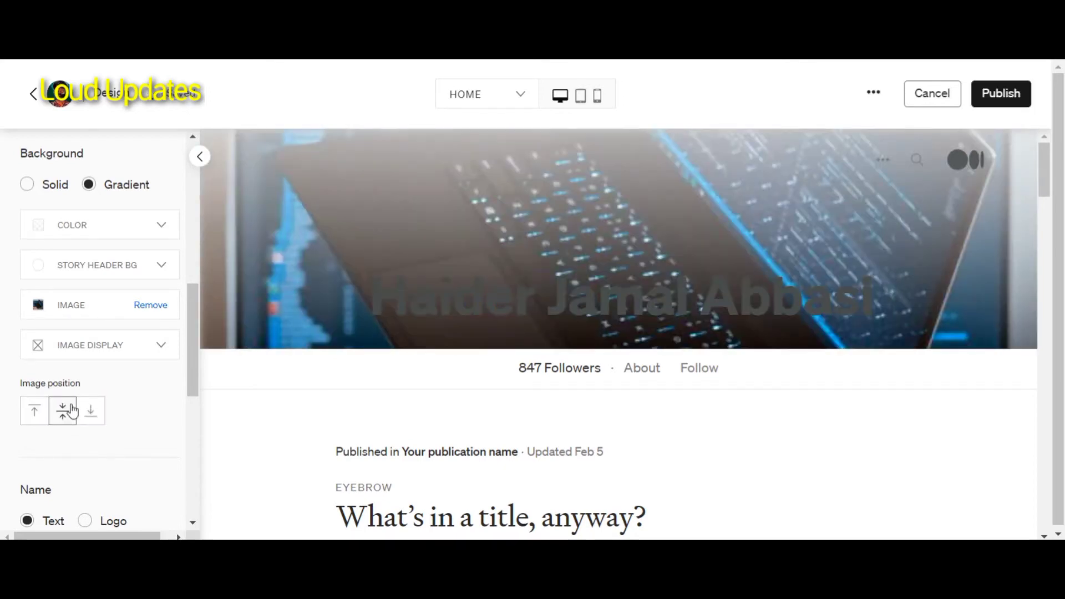
left_click(91, 412)
left_click(36, 412)
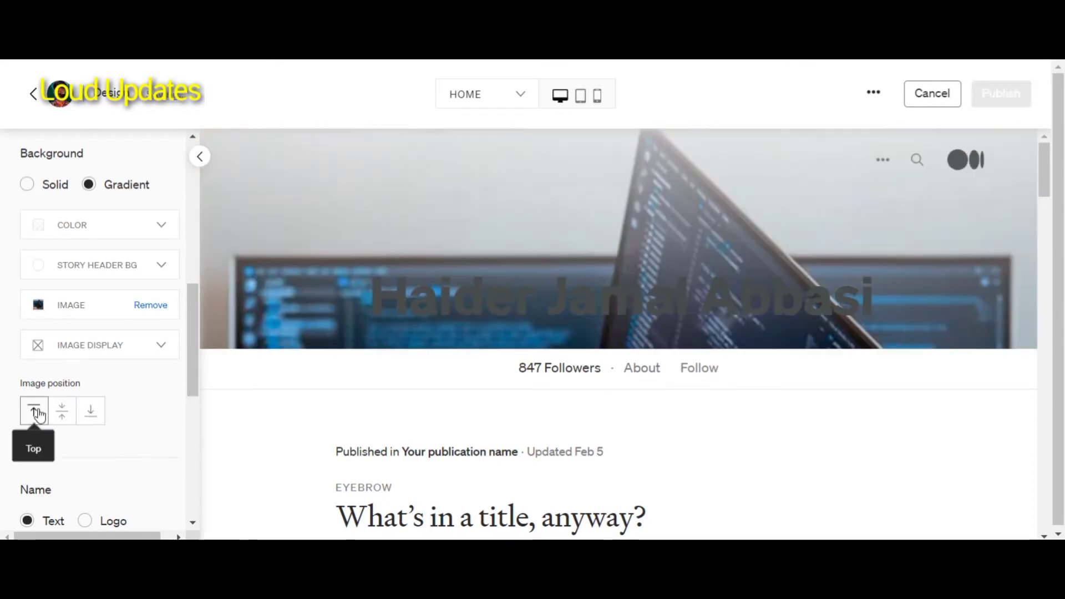
scroll(36, 420, "down", 2)
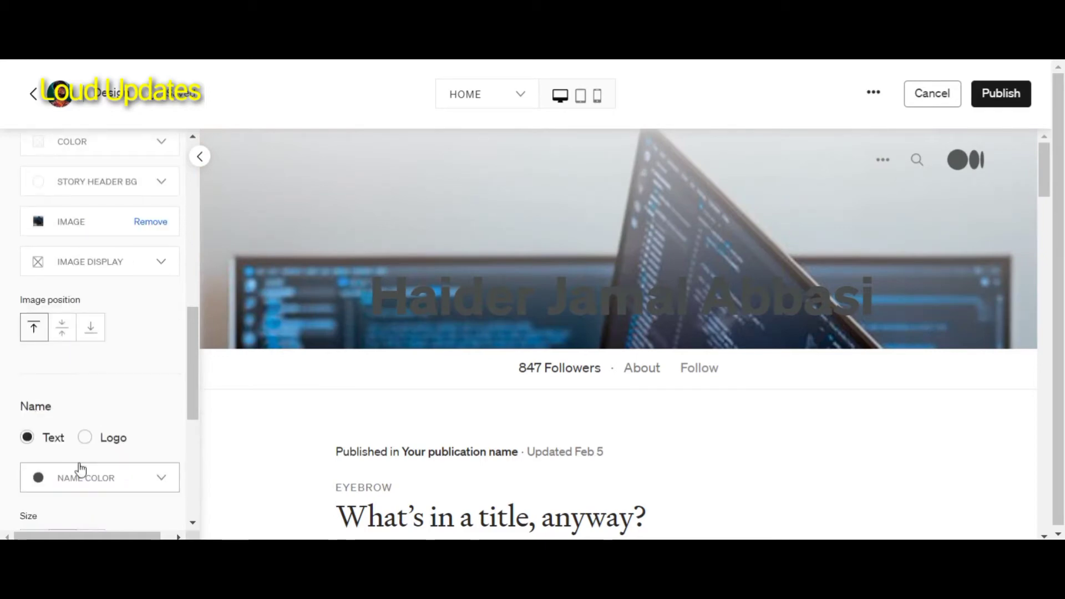
Keep the header name shown as Text after trying Logo
left_click(84, 439)
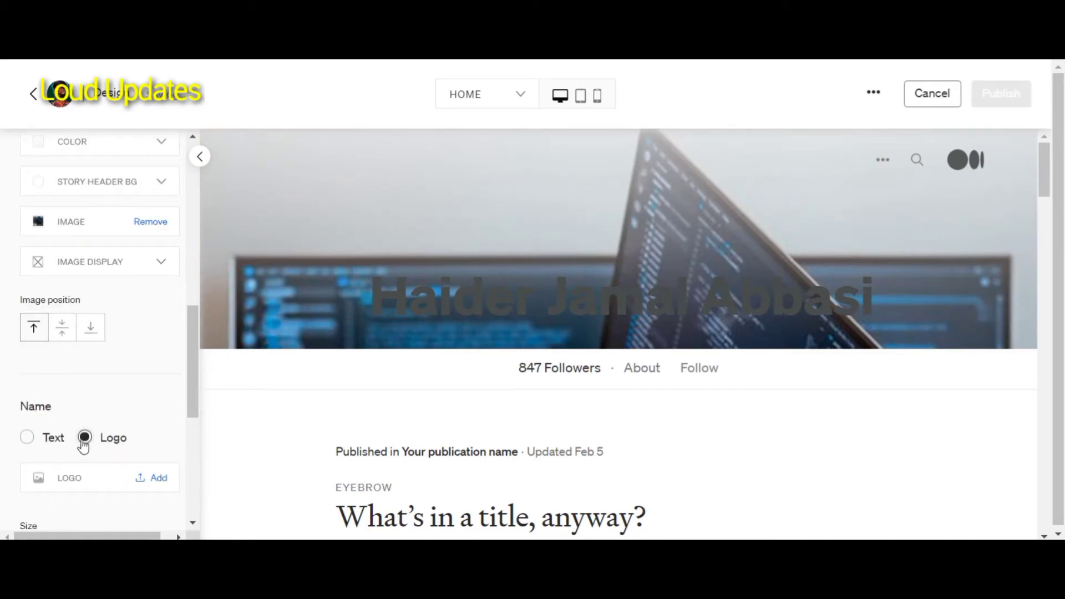
left_click(27, 438)
scroll(92, 361, "down", 3)
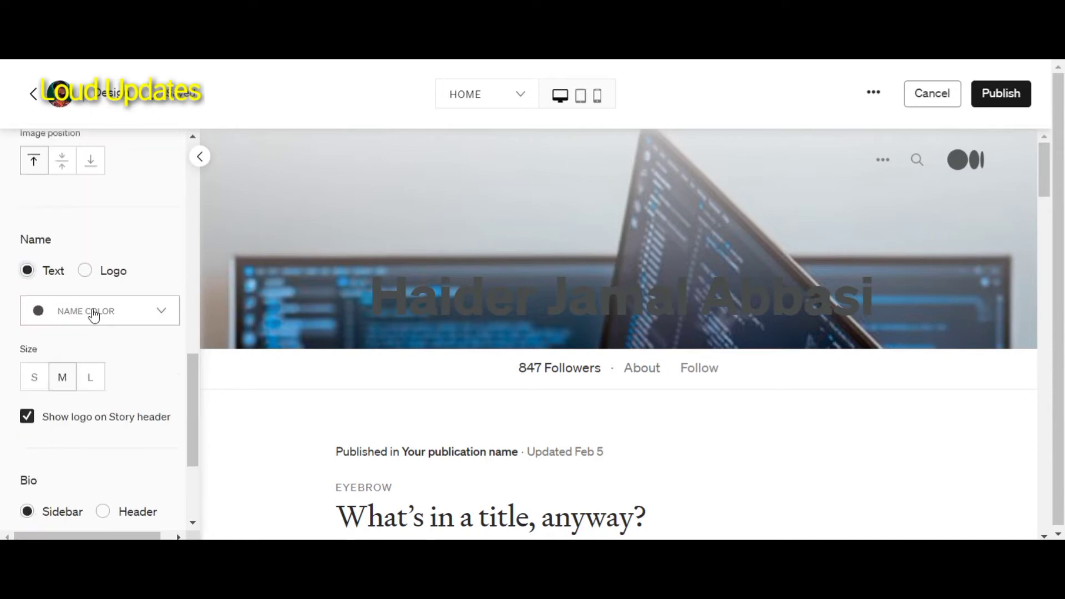
Set the name colour to near-white F8F8F8 after trying red, black and magenta
left_click(125, 315)
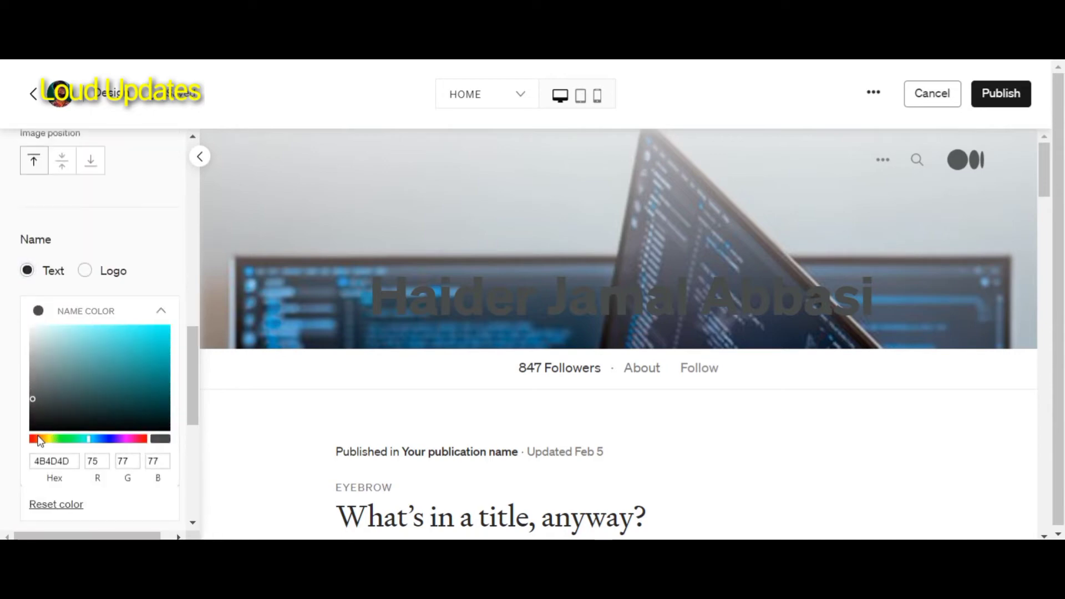
left_click_drag(37, 438, 43, 439)
mouse_move(45, 395)
left_mouse_down()
mouse_move(161, 331)
mouse_move(19, 318)
mouse_move(36, 375)
mouse_move(50, 340)
mouse_move(31, 333)
mouse_move(140, 392)
mouse_move(137, 428)
mouse_move(141, 369)
mouse_move(131, 396)
left_mouse_up()
left_click_drag(133, 437, 128, 439)
left_click(126, 438)
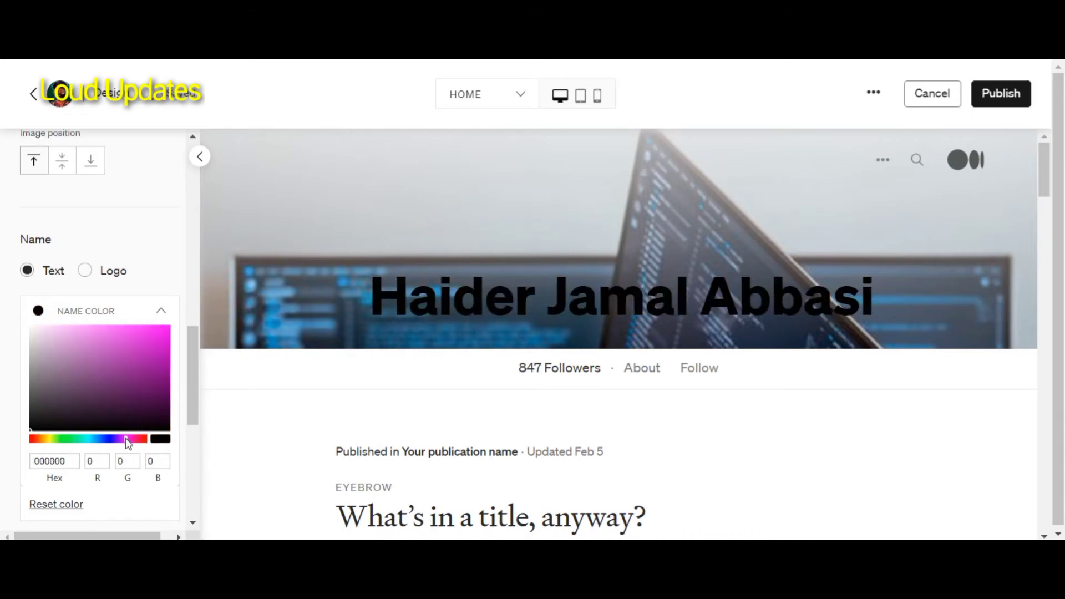
left_click(150, 338)
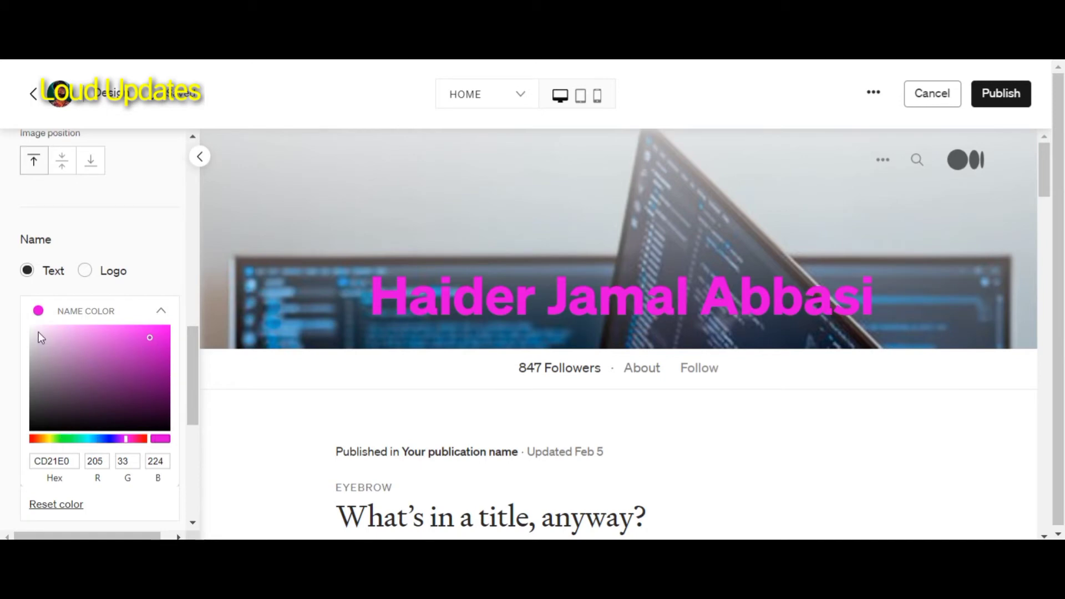
left_click_drag(38, 332, 19, 328)
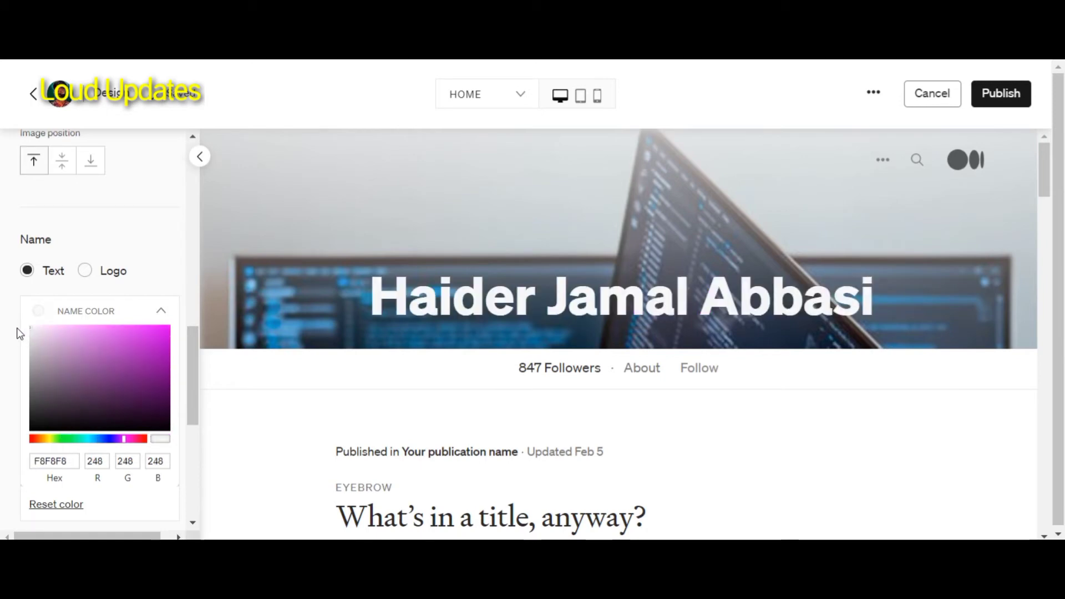
Set the header name size to M after trying S and L
left_click(158, 311)
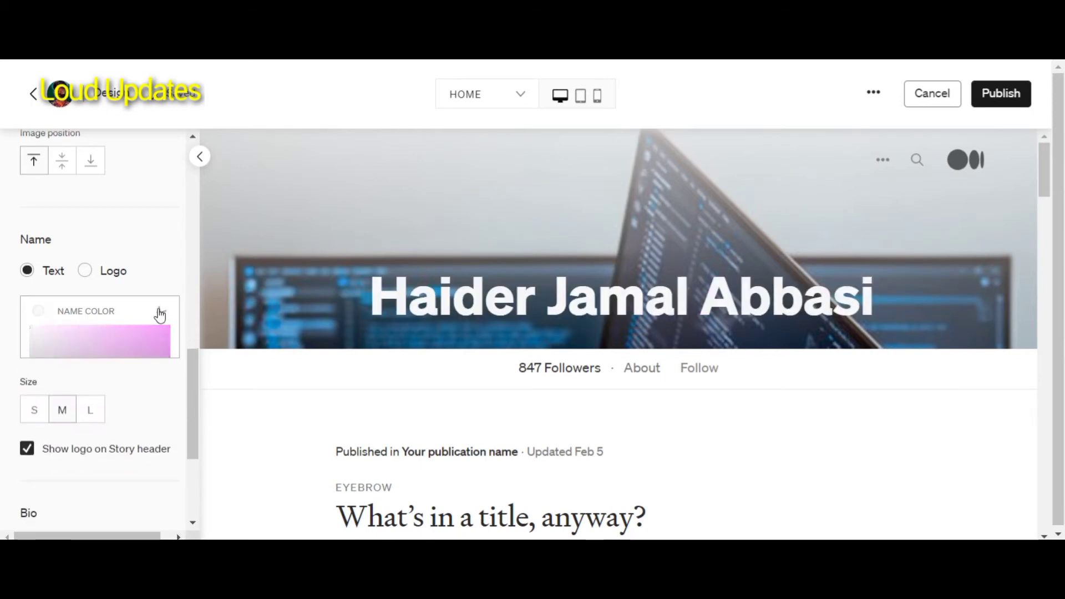
scroll(64, 333, "down", 2)
left_click(46, 303)
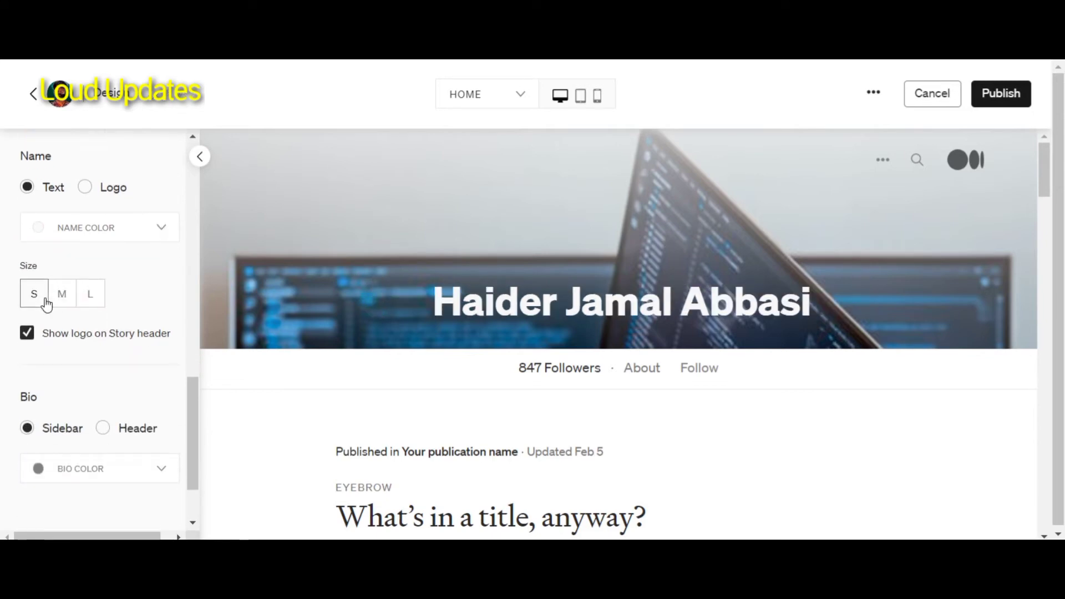
left_click(62, 297)
left_click(91, 303)
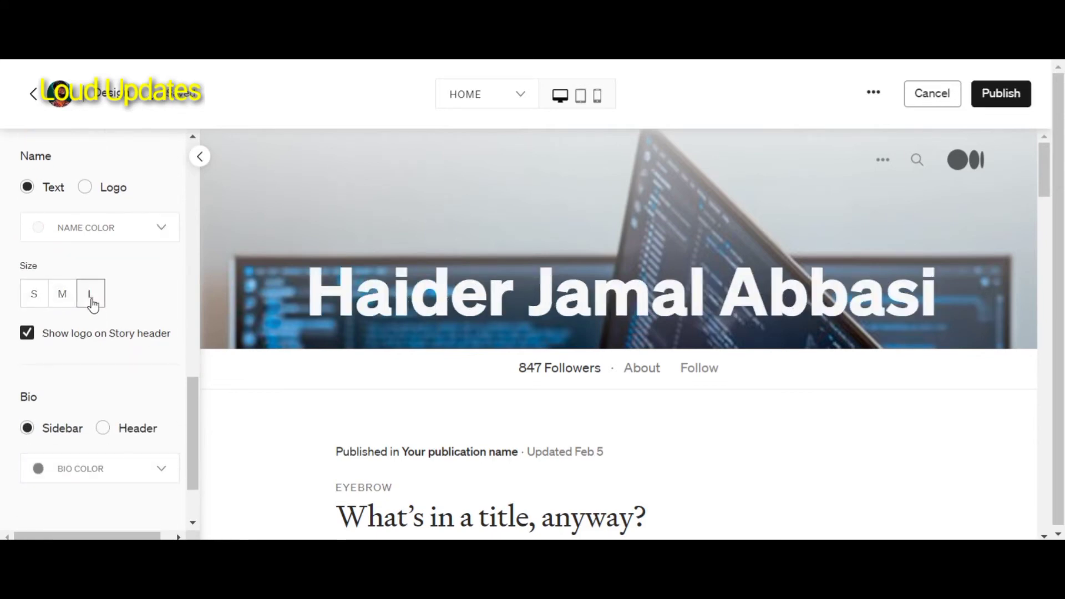
left_click(61, 296)
Keep the story-header logo on and set Bio to display in the Header
scroll(61, 294, "down", 2)
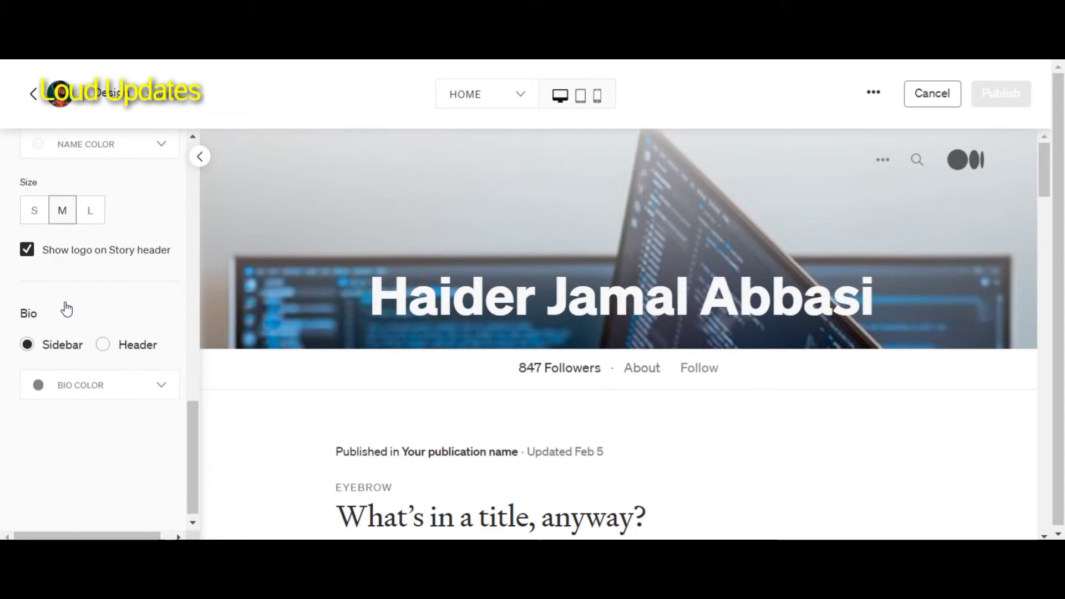
left_click(28, 251)
left_click(28, 250)
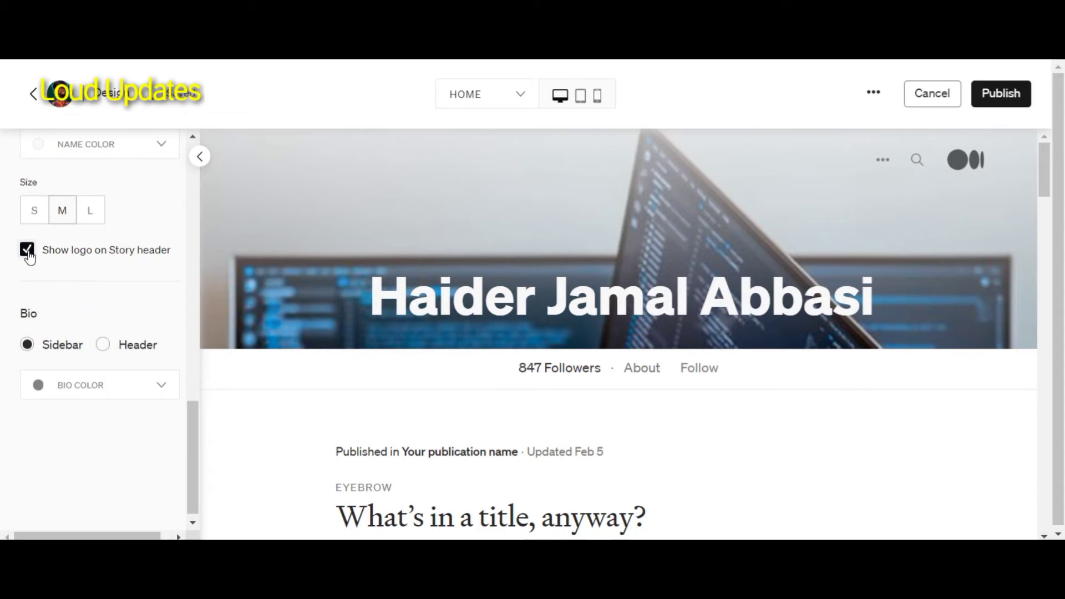
left_click(103, 346)
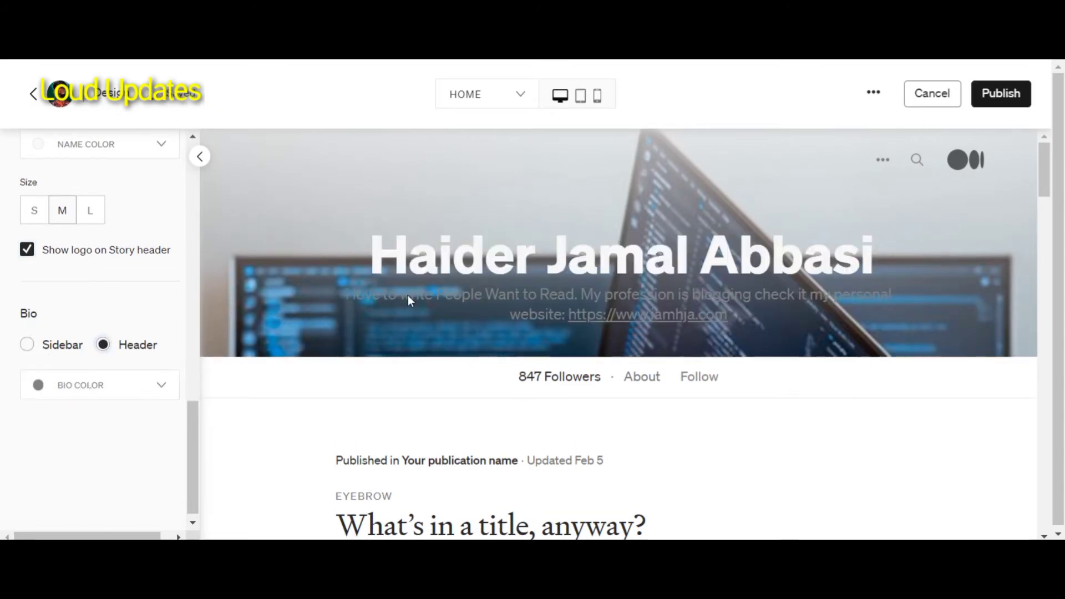
Make the header bio text white after trying teal, red, green and yellow
left_click_drag(422, 295, 726, 335)
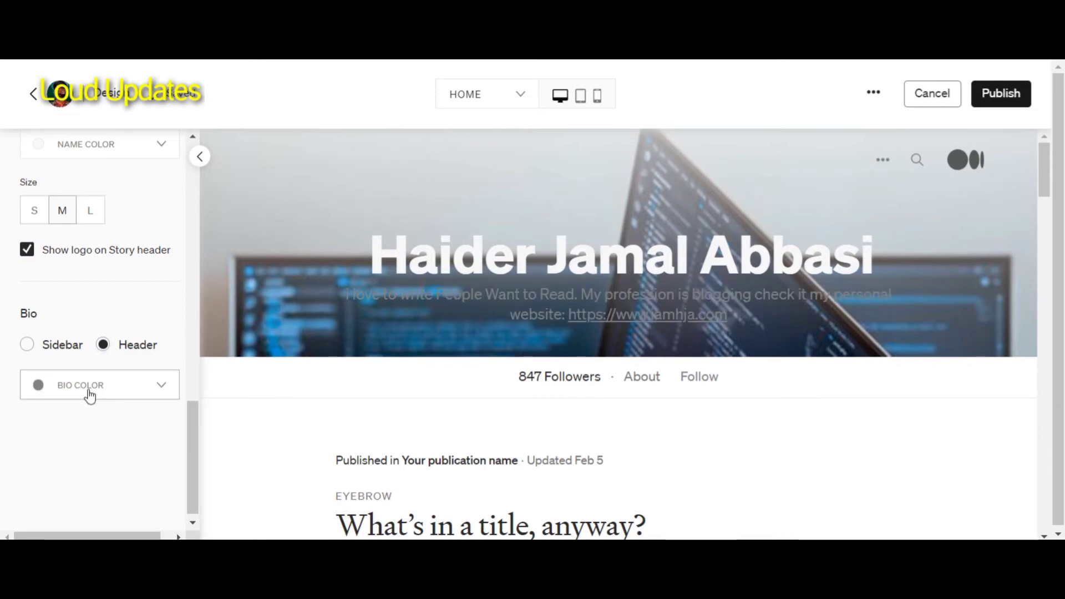
left_click(148, 394)
left_click(147, 434)
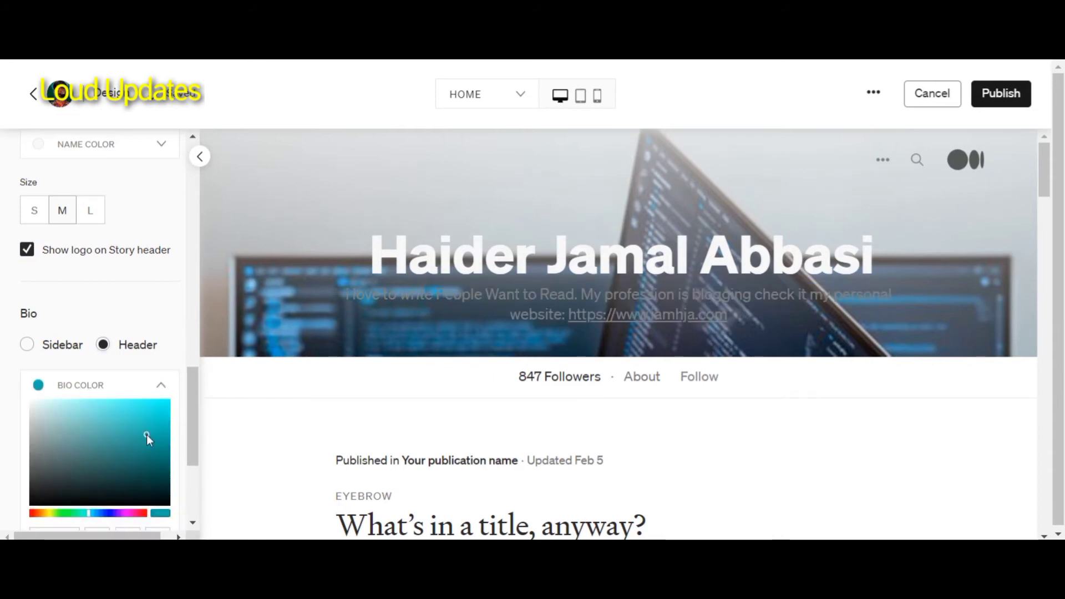
left_click(142, 415)
left_click(144, 513)
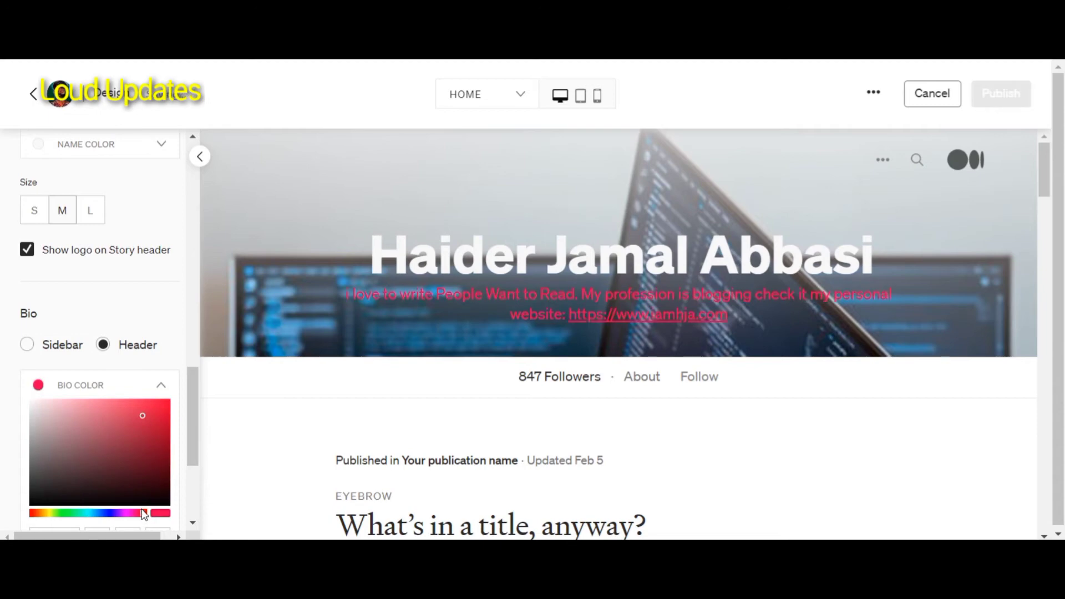
left_click_drag(149, 409, 176, 411)
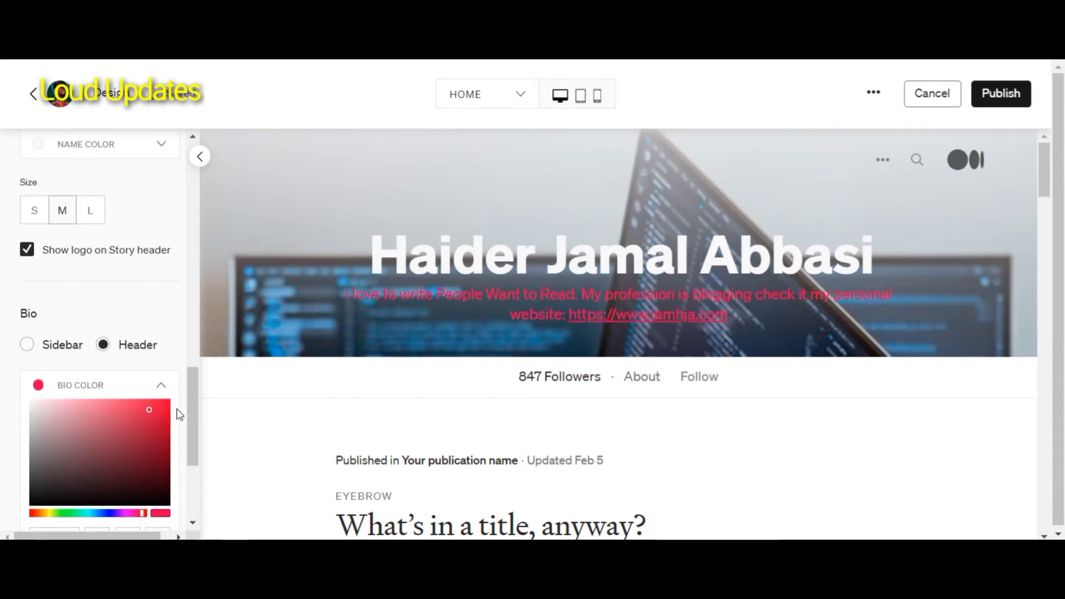
left_click(146, 426)
left_click(82, 513)
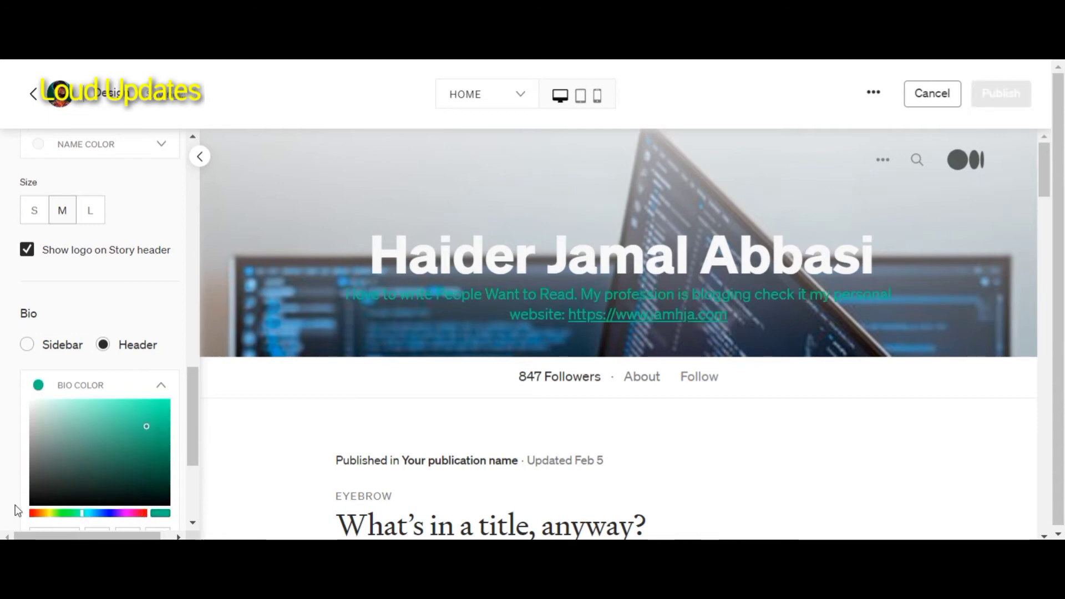
left_click(45, 513)
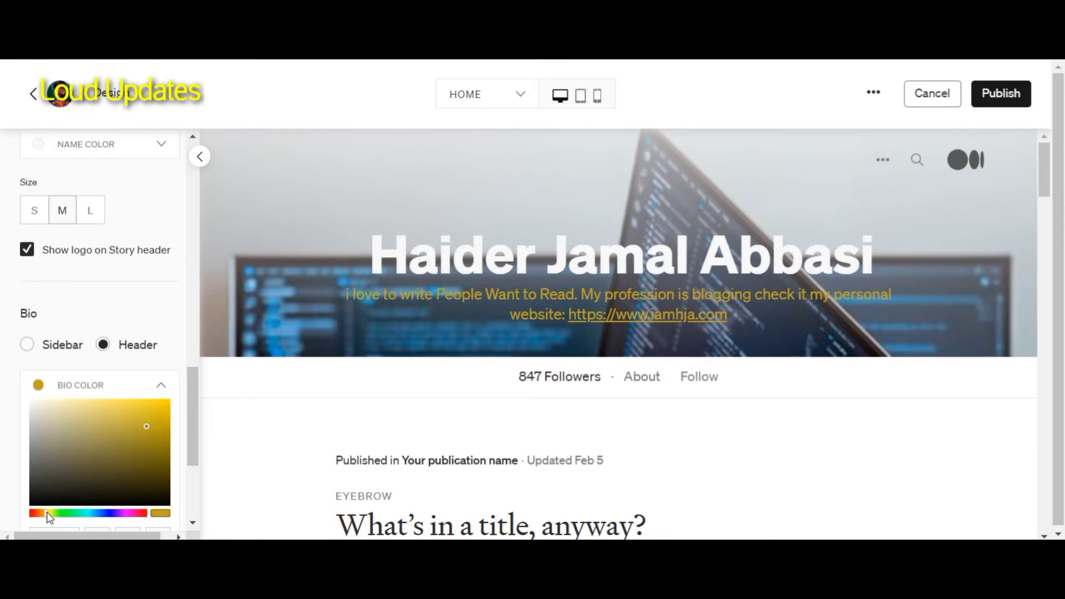
double_click(17, 398)
left_click(166, 389)
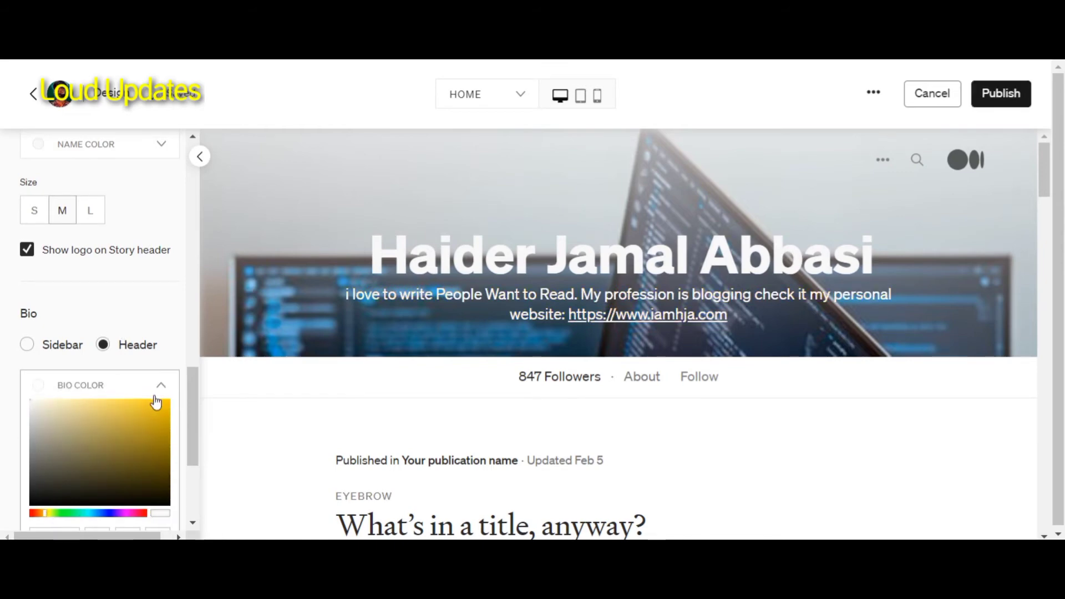
left_click(159, 395)
left_click_drag(192, 433, 201, 488)
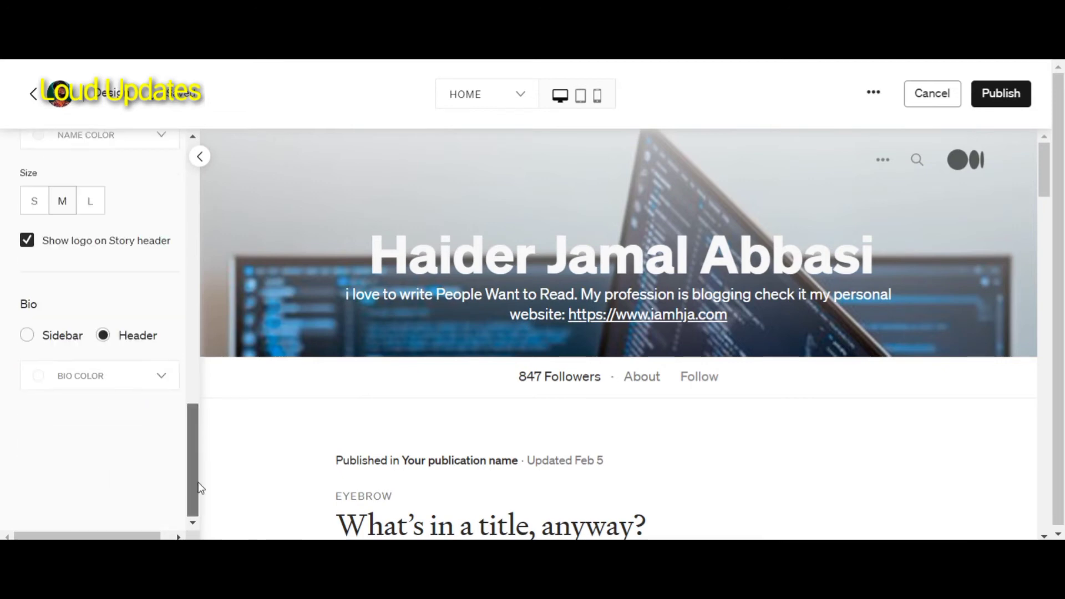
Preview the profile header at tablet width
scroll(443, 339, "down", 5)
scroll(359, 292, "up", 5)
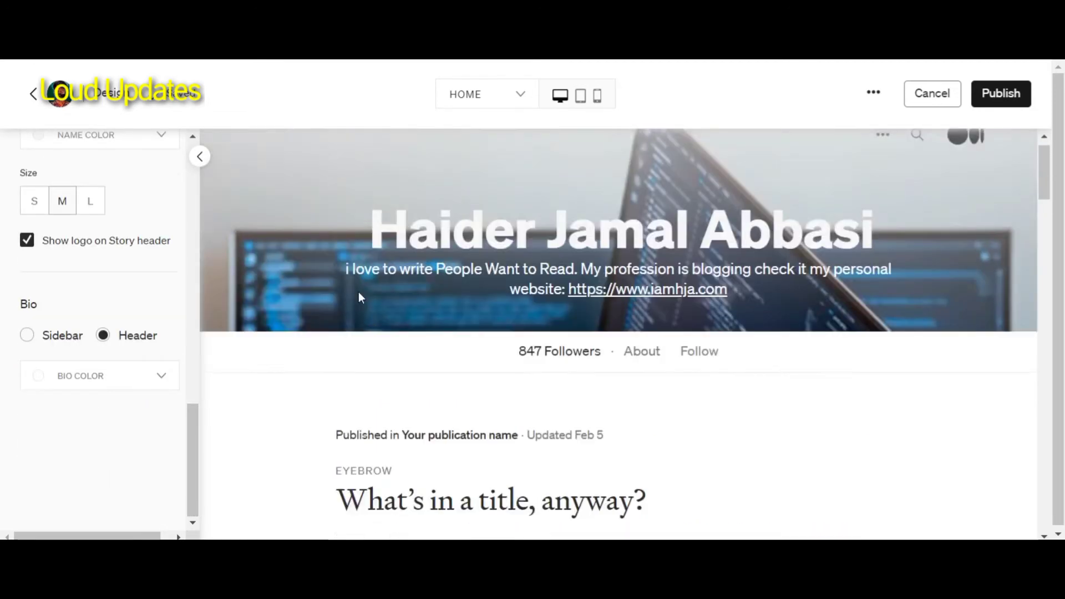
scroll(98, 341, "up", 5)
scroll(97, 341, "up", 8)
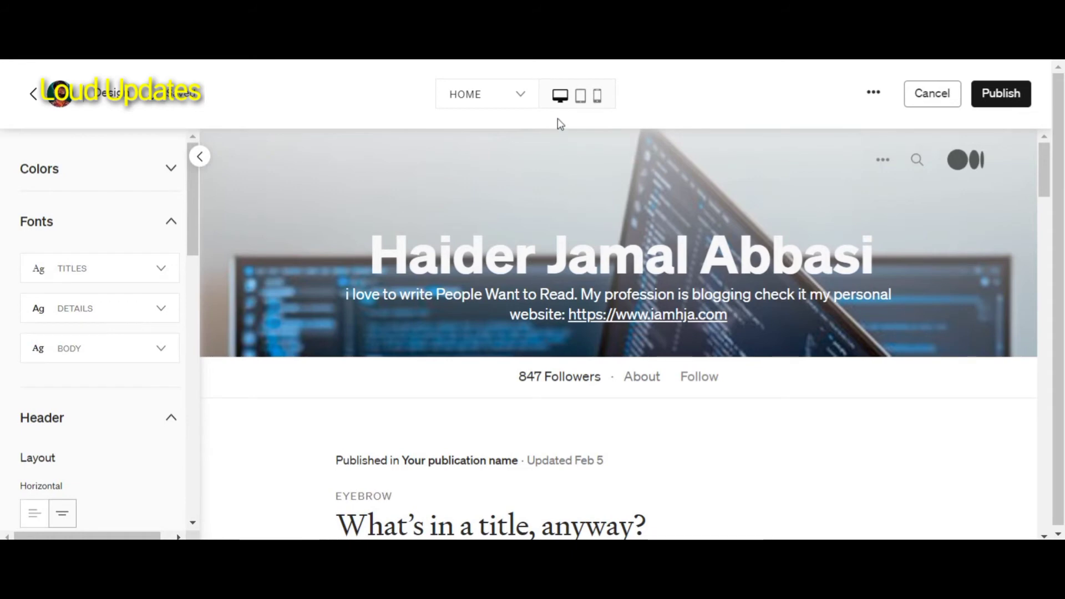
left_click(579, 100)
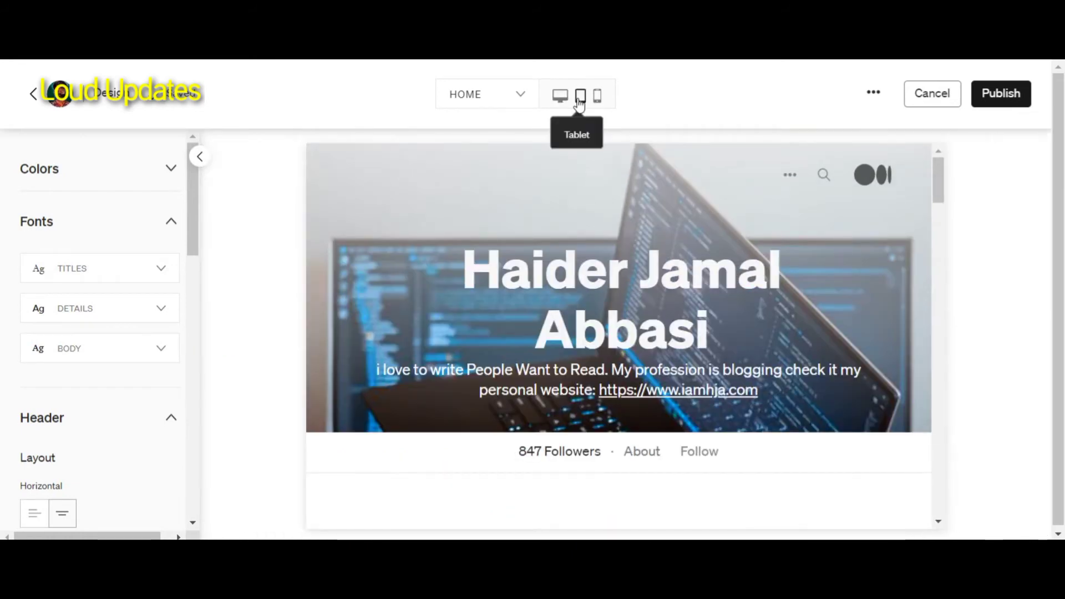
scroll(631, 290, "down", 8)
scroll(609, 254, "up", 7)
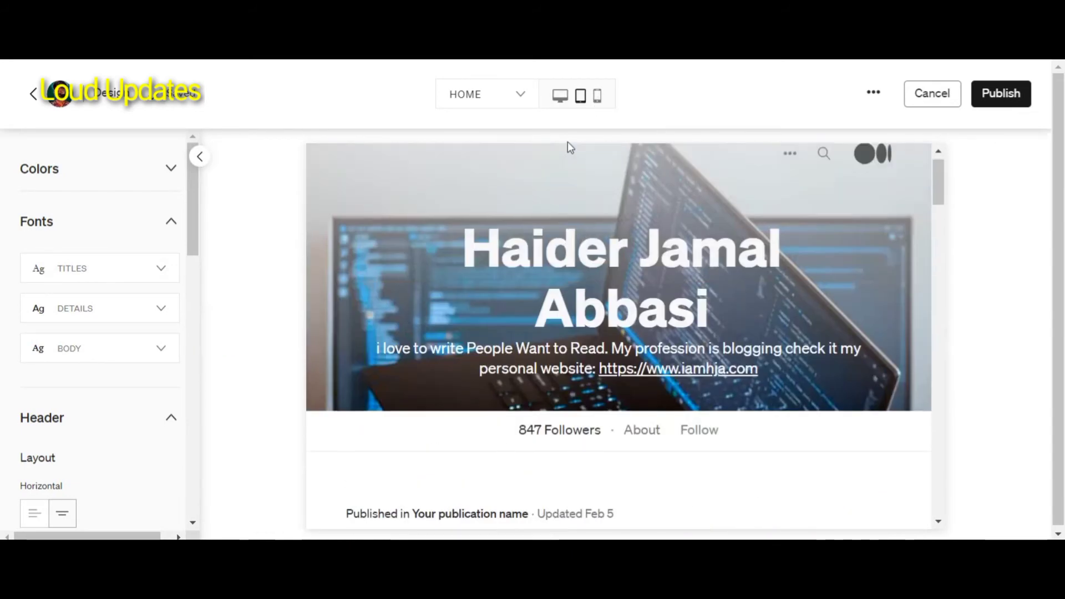
Check the phone-width preview, then return to desktop and list the preview pages
left_click(597, 95)
scroll(594, 222, "down", 10)
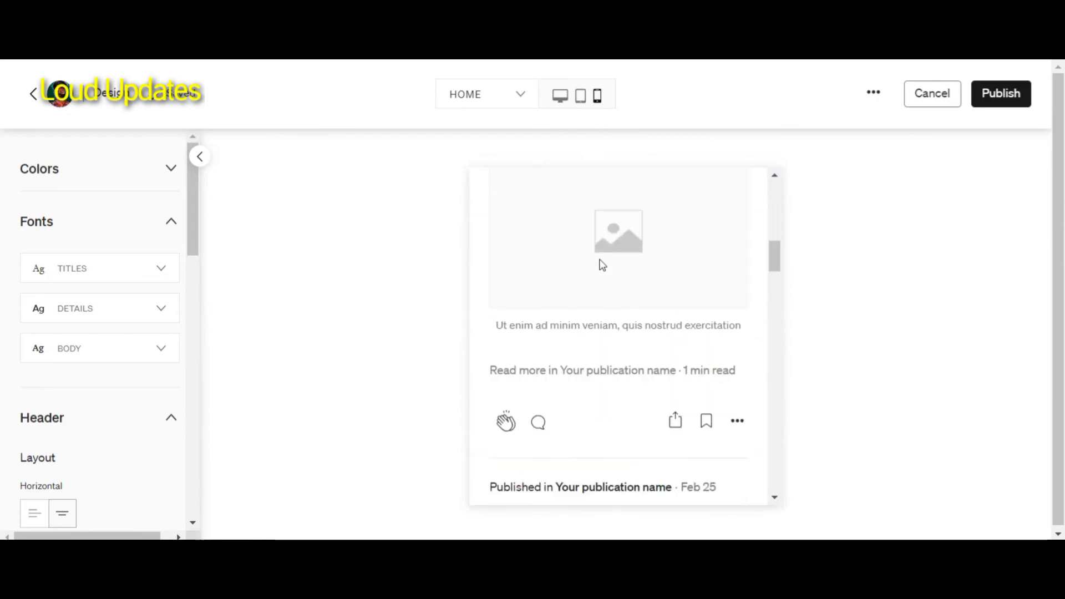
scroll(602, 266, "up", 10)
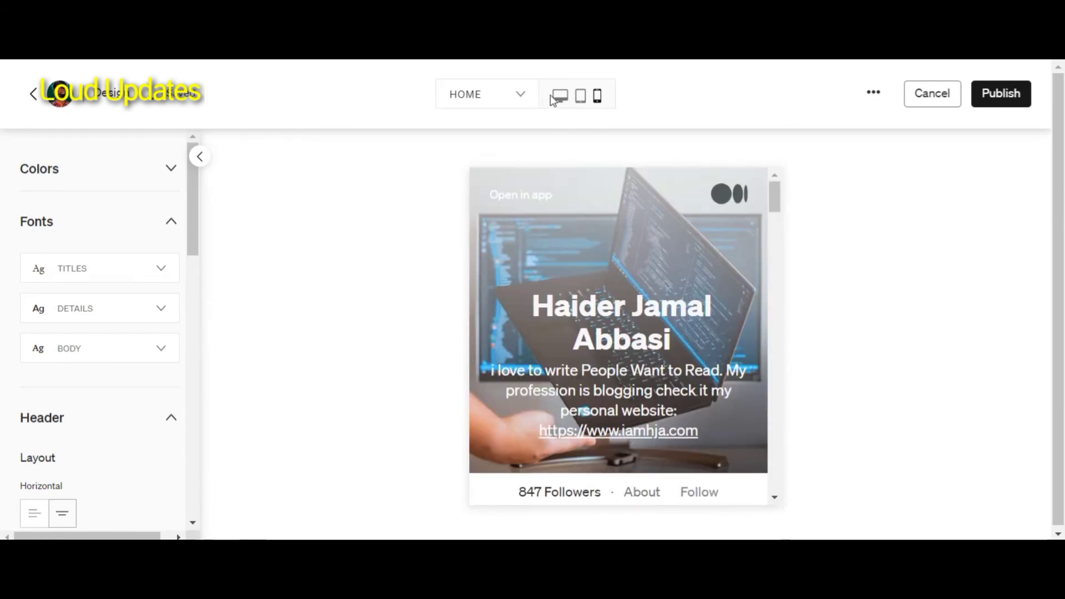
left_click(549, 99)
left_click(522, 104)
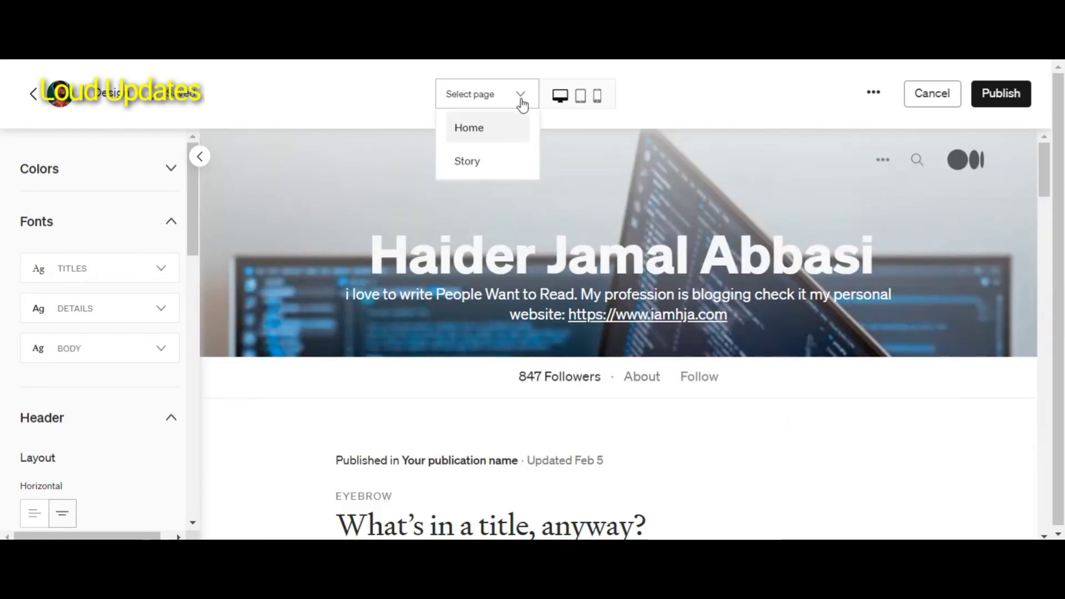
Switch the preview to the Story page and scroll through the sample story
left_click(484, 169)
scroll(517, 244, "down", 5)
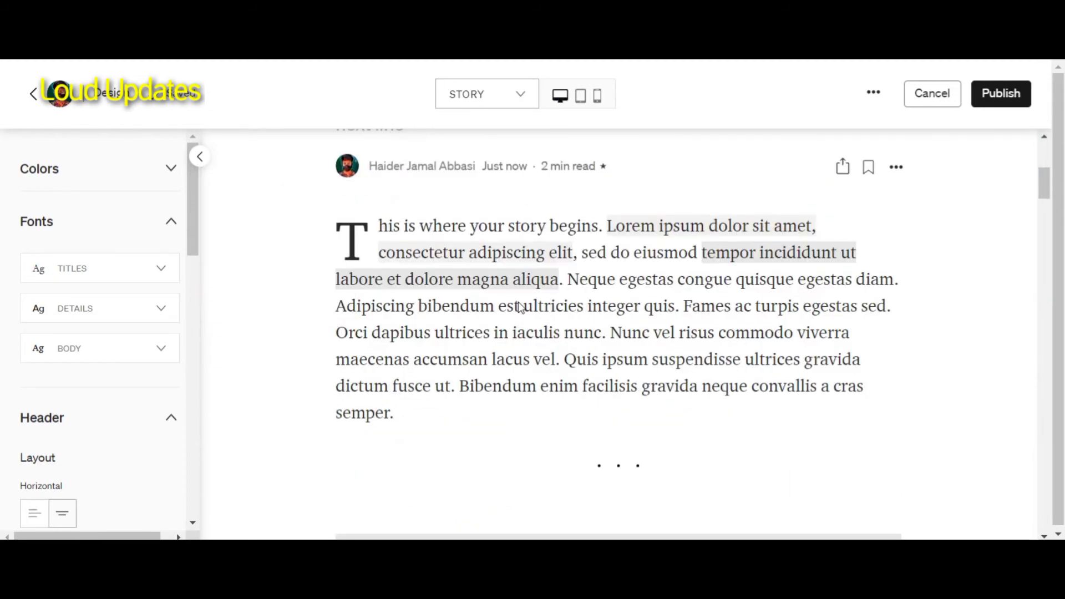
scroll(520, 306, "up", 5)
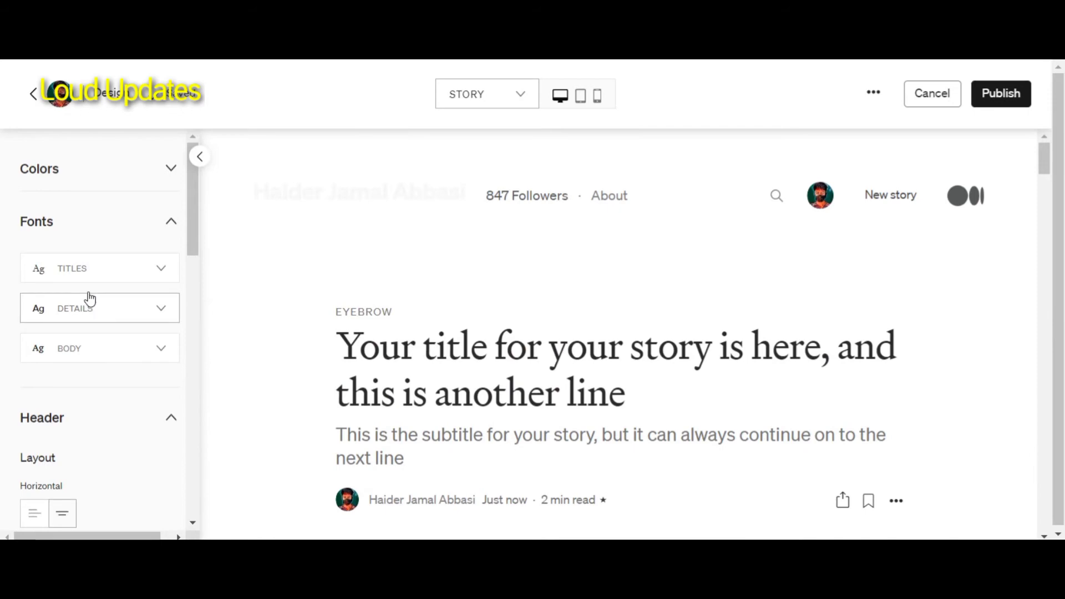
scroll(91, 344, "down", 6)
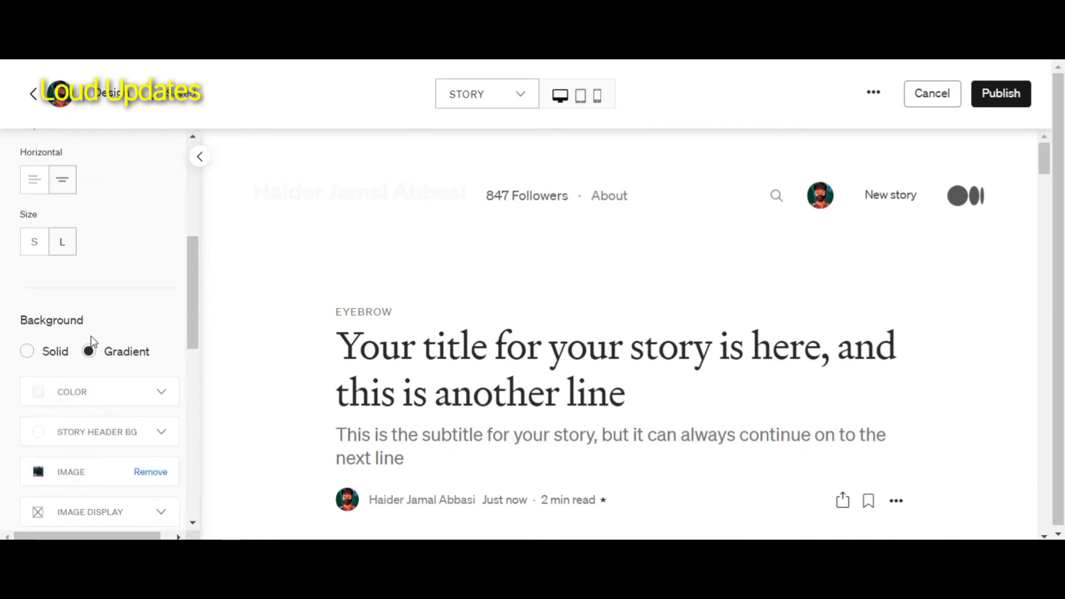
scroll(92, 341, "down", 3)
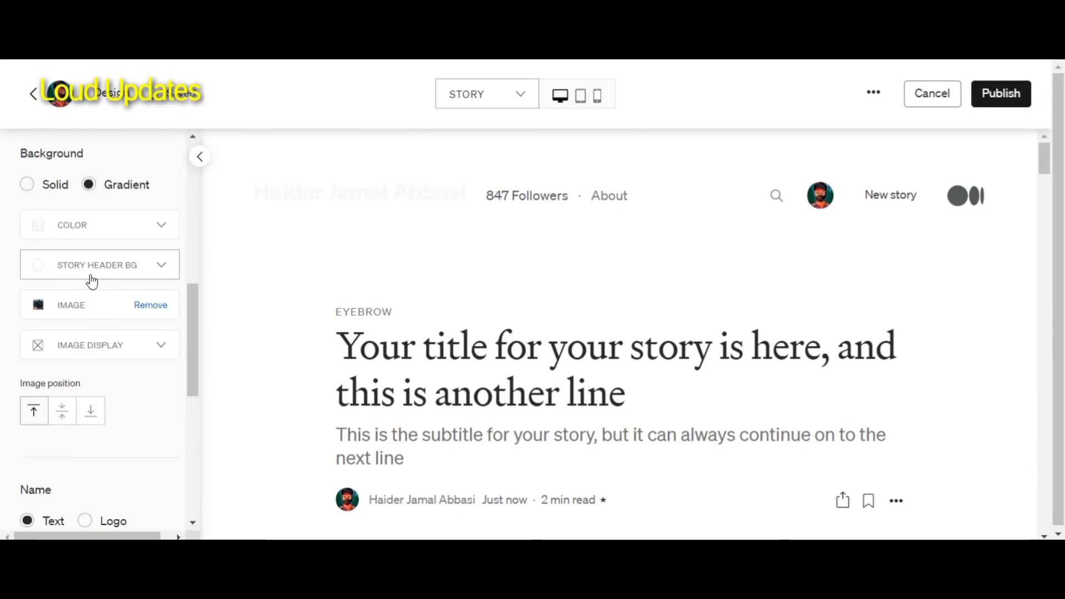
Switch the design preview back to the Home page and scroll to the header settings
left_click(482, 101)
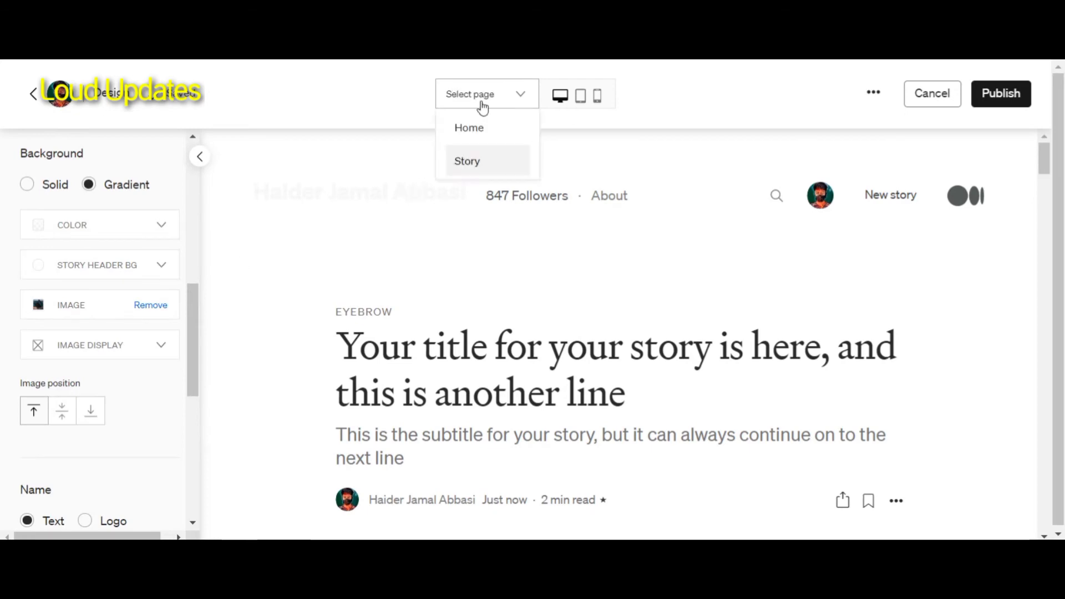
left_click(470, 129)
scroll(85, 312, "down", 4)
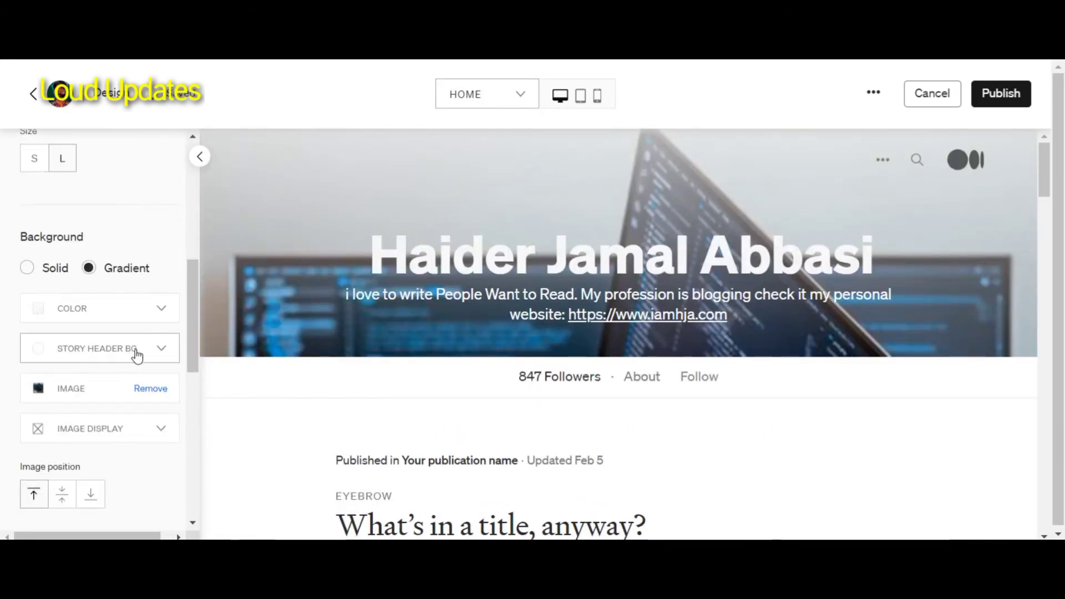
scroll(137, 351, "down", 2)
Try Fill and Fit, then set the header Image Display to Tile
left_click(133, 348)
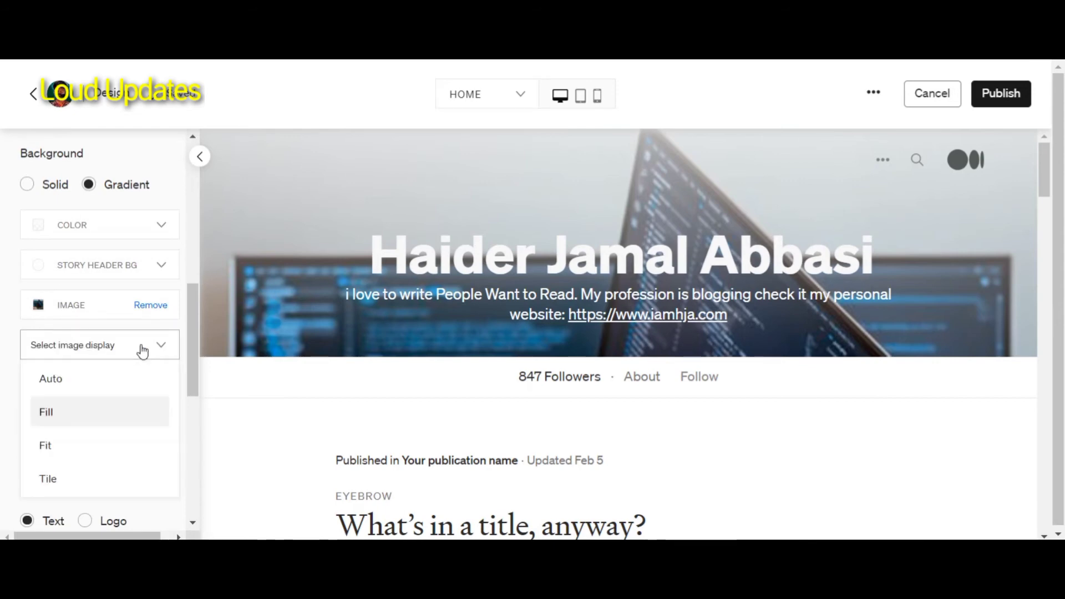
left_click(142, 350)
left_click(146, 348)
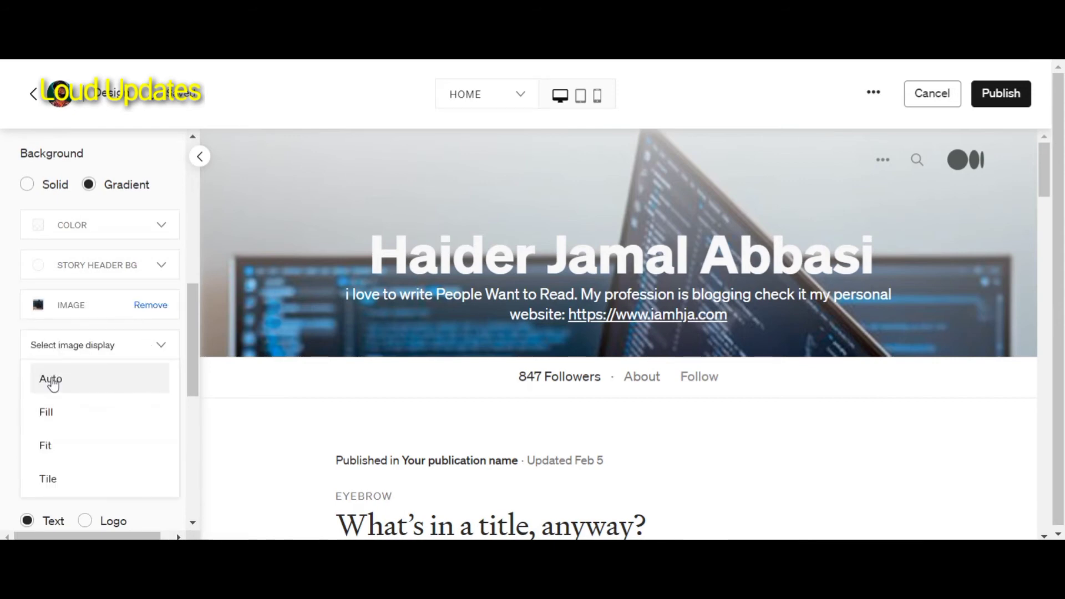
left_click(56, 376)
left_click(102, 350)
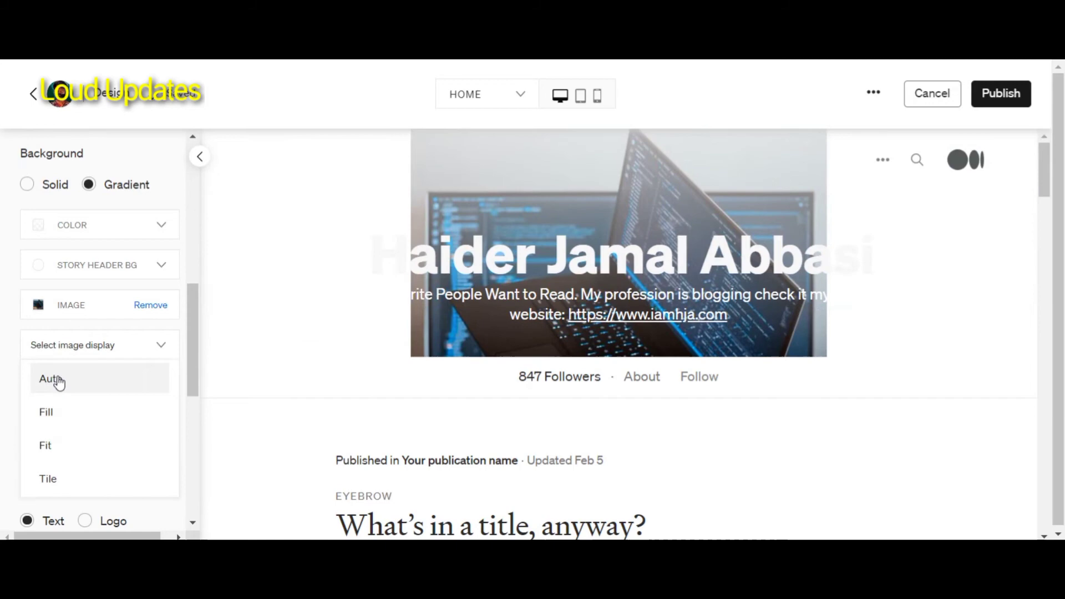
left_click(52, 410)
left_click(92, 349)
left_click(43, 444)
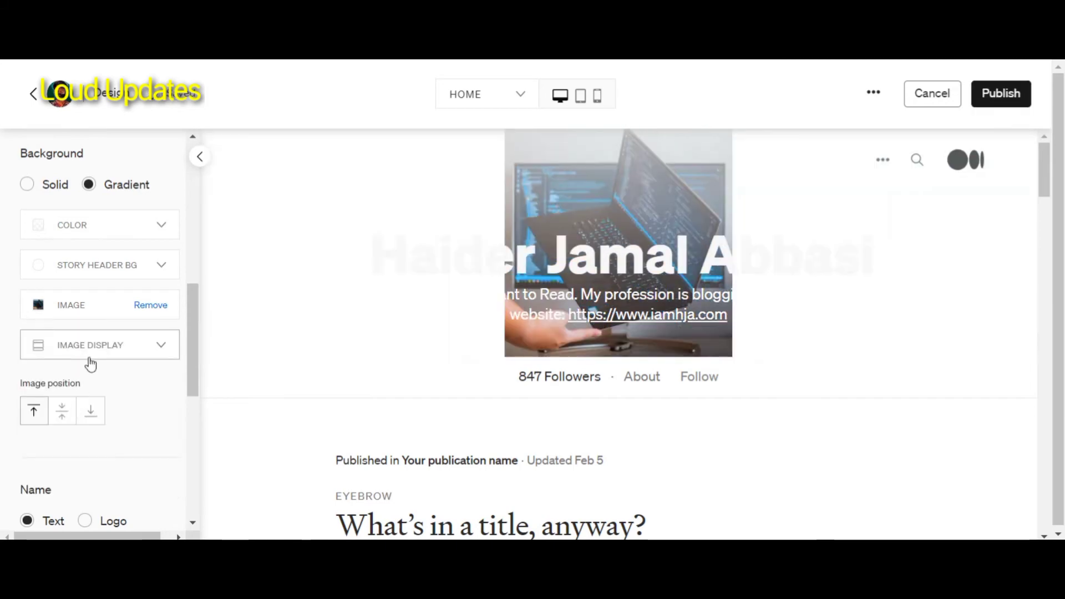
left_click(96, 352)
left_click(48, 477)
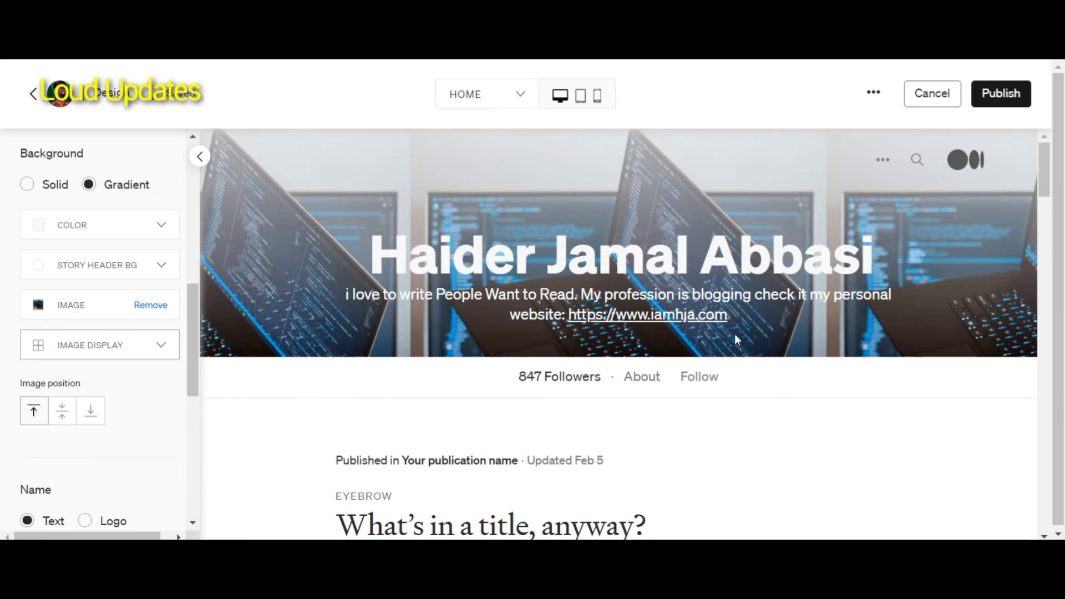
left_click(161, 347)
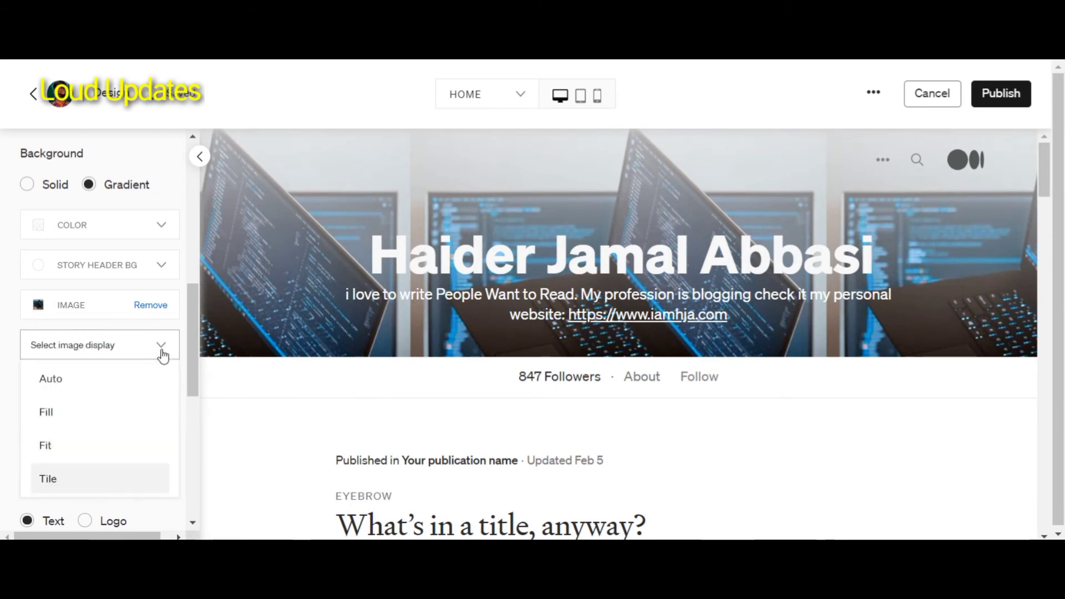
left_click(141, 358)
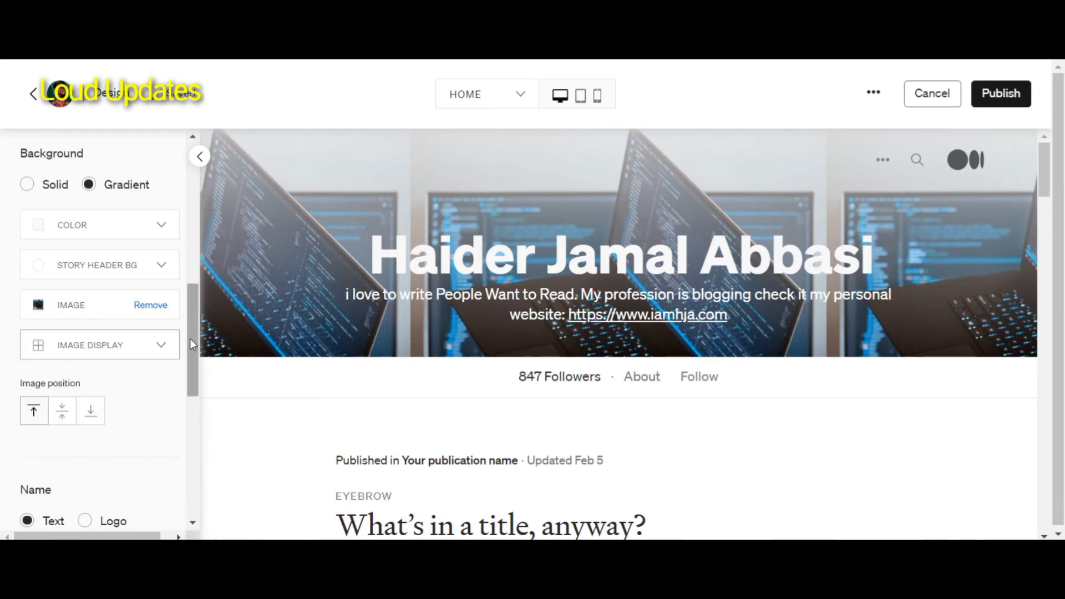
Make the profile name colour white (FFFFFF) after trying grey and orange shades
left_click_drag(192, 338, 204, 379)
left_click(95, 379)
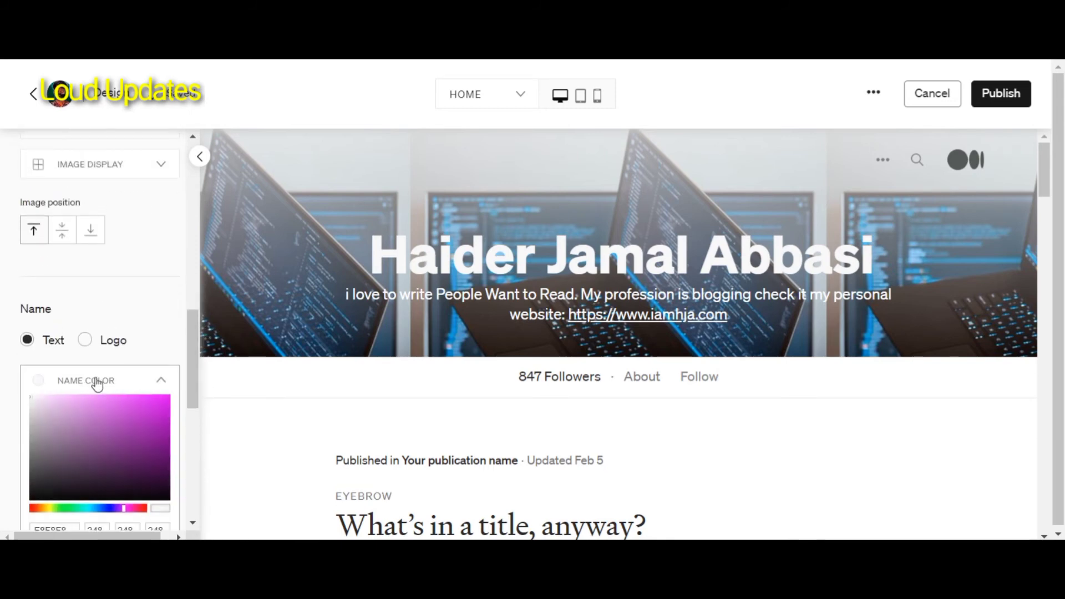
mouse_move(33, 401)
left_mouse_down()
mouse_move(55, 495)
mouse_move(77, 506)
mouse_move(3, 371)
mouse_move(30, 410)
left_mouse_up()
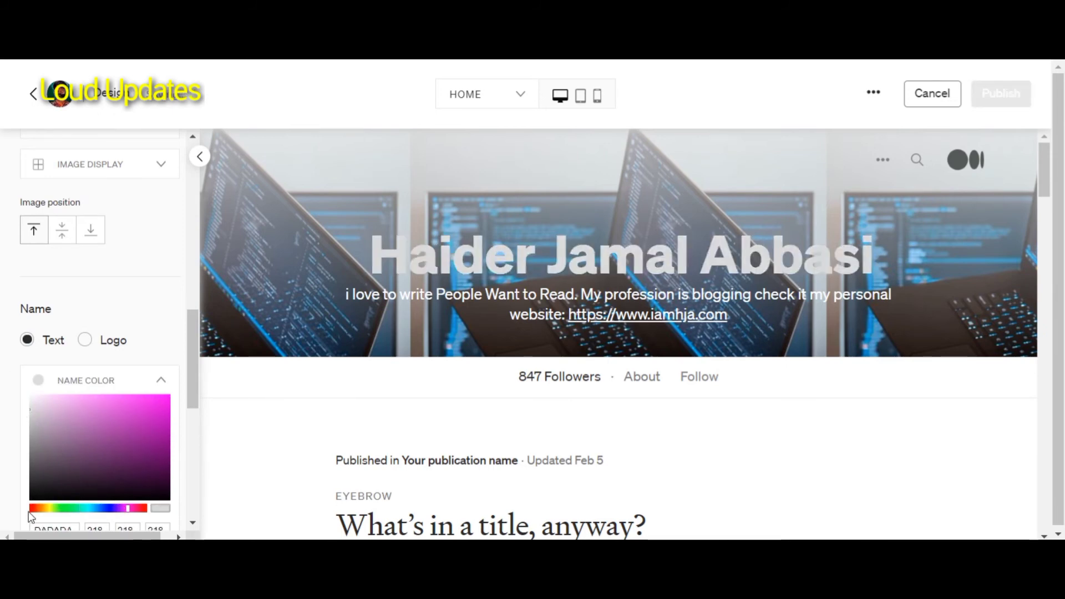
left_click_drag(31, 509, 35, 509)
left_click_drag(145, 417, 4, 394)
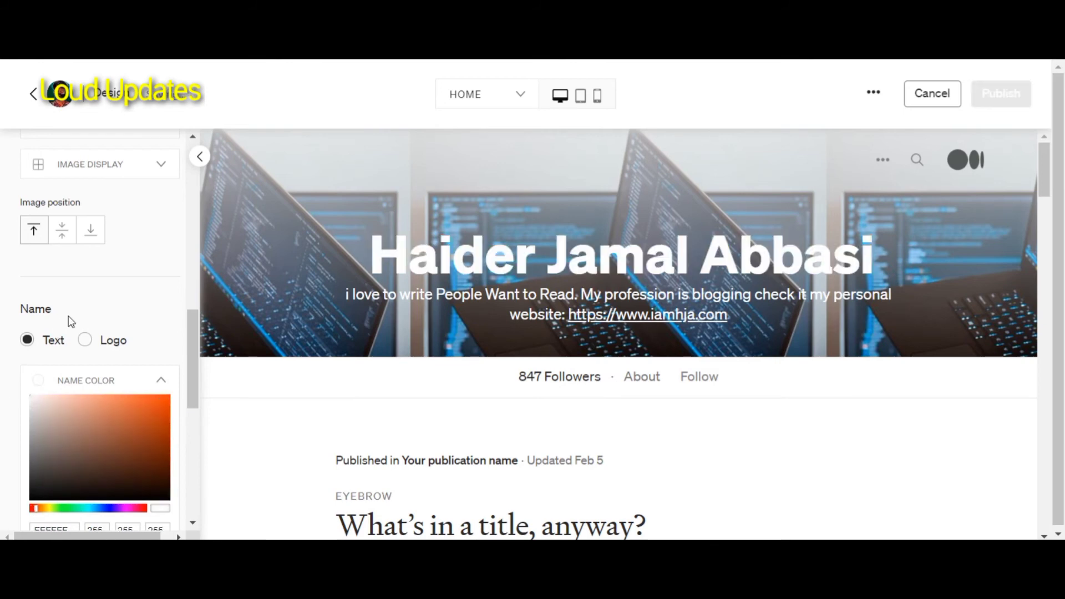
left_click_drag(192, 357, 192, 179)
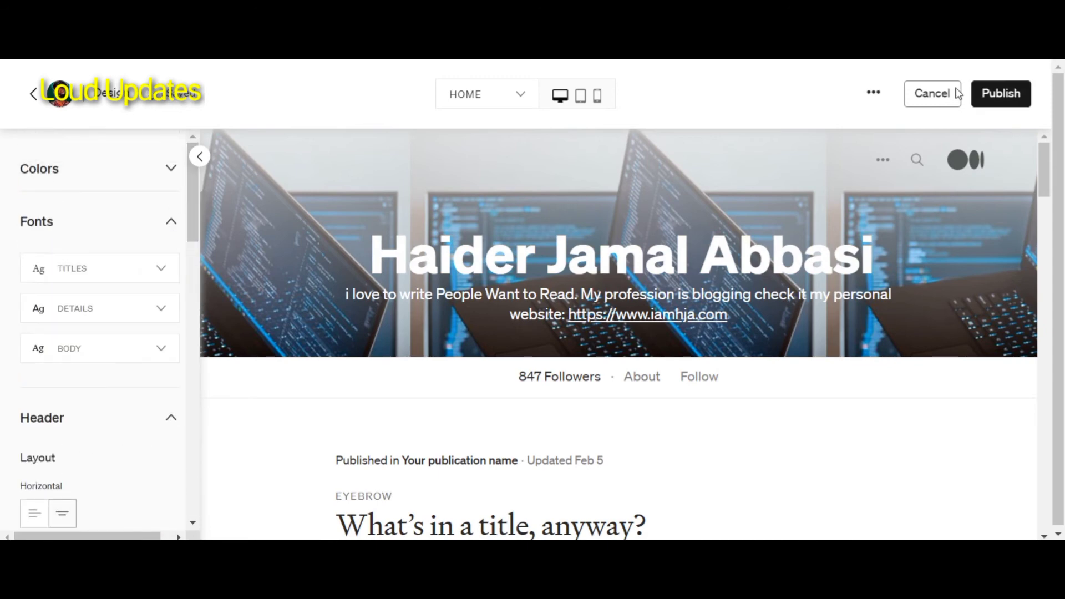
Publish the new profile design and confirm it in the Publish design dialog
left_click(984, 99)
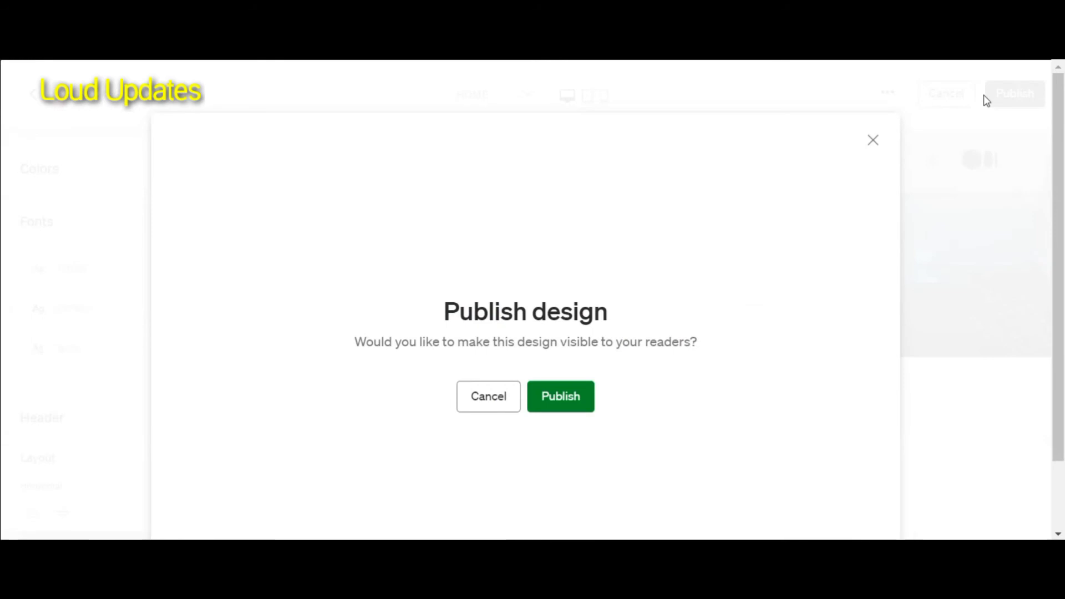
left_click(562, 394)
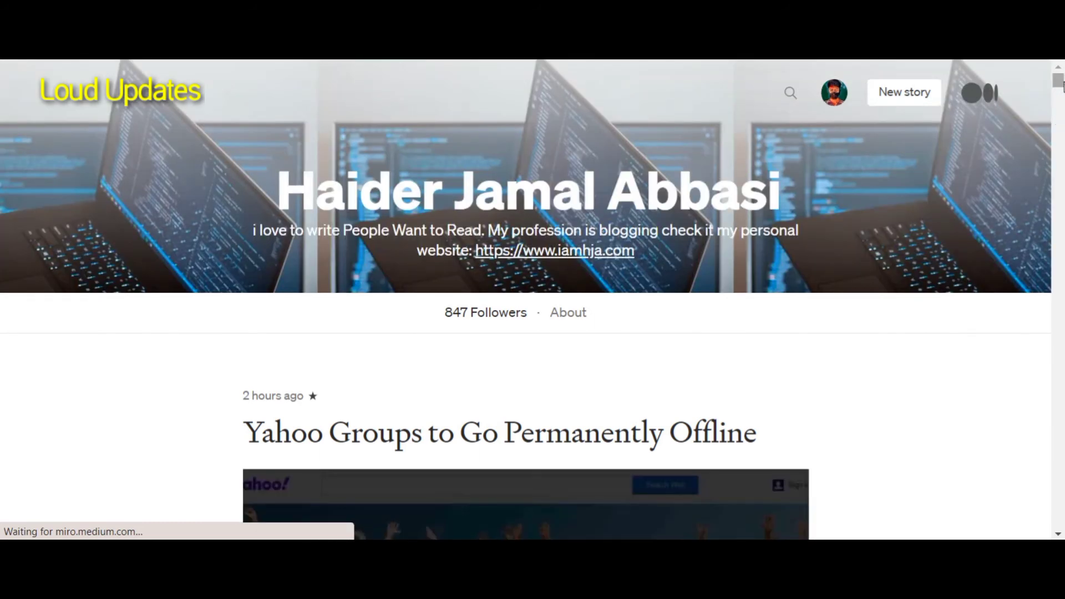
Scroll the live profile and open the story 'Yahoo Groups to Go Permanently Offline'
left_click_drag(1058, 82, 1055, 78)
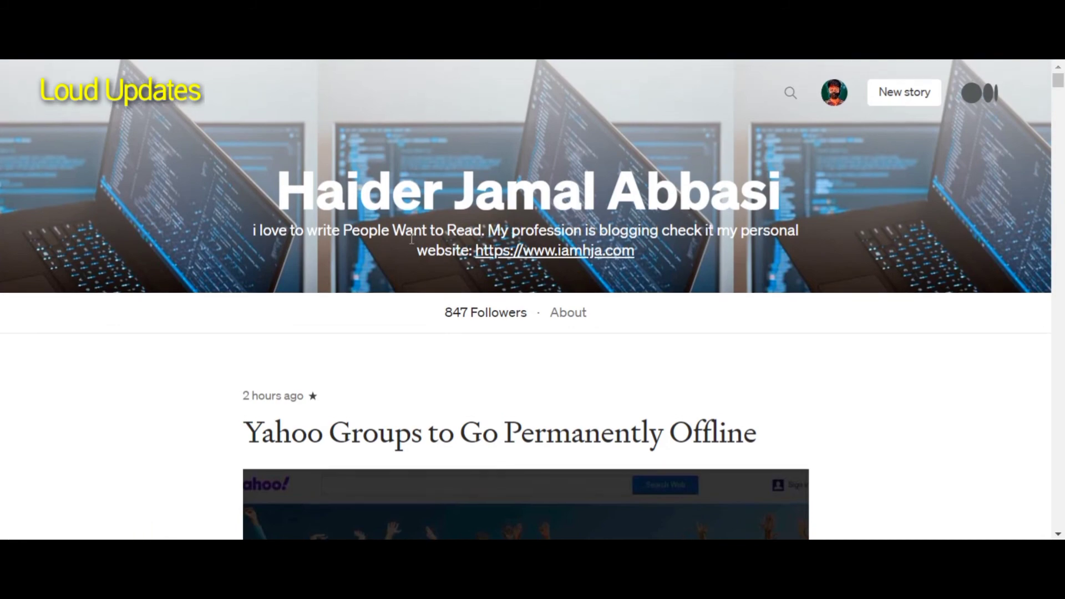
scroll(590, 222, "down", 15)
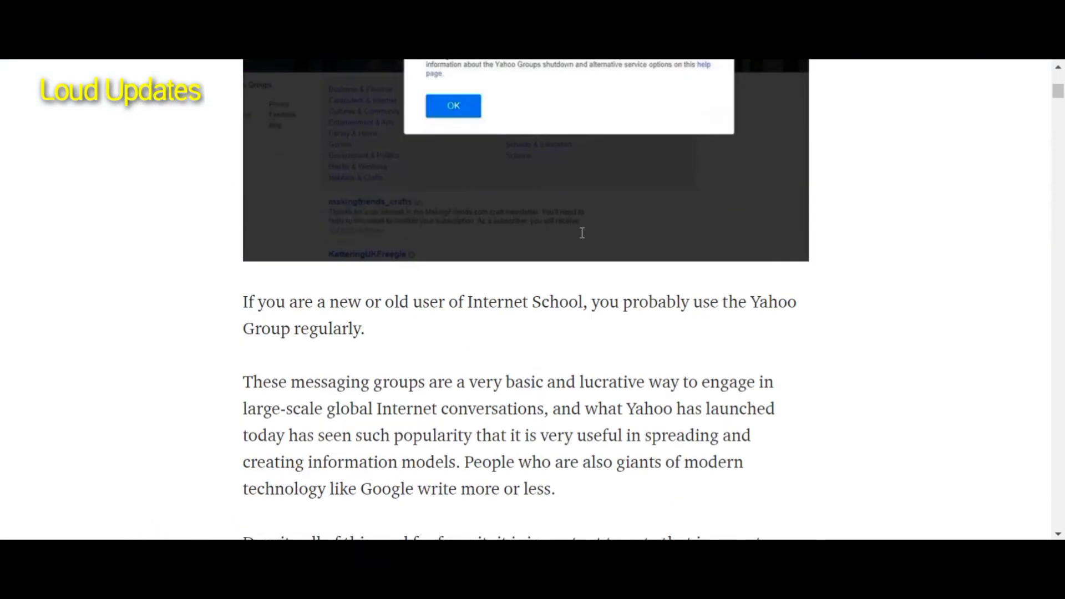
scroll(589, 222, "down", 4)
left_click_drag(1059, 103, 1059, 81)
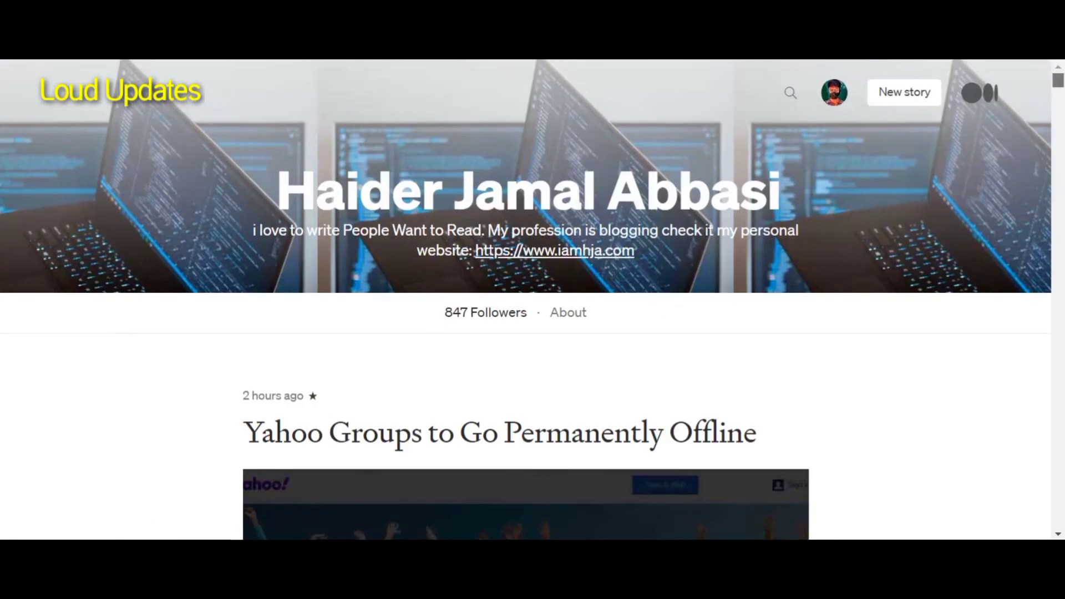
scroll(525, 391, "down", 5)
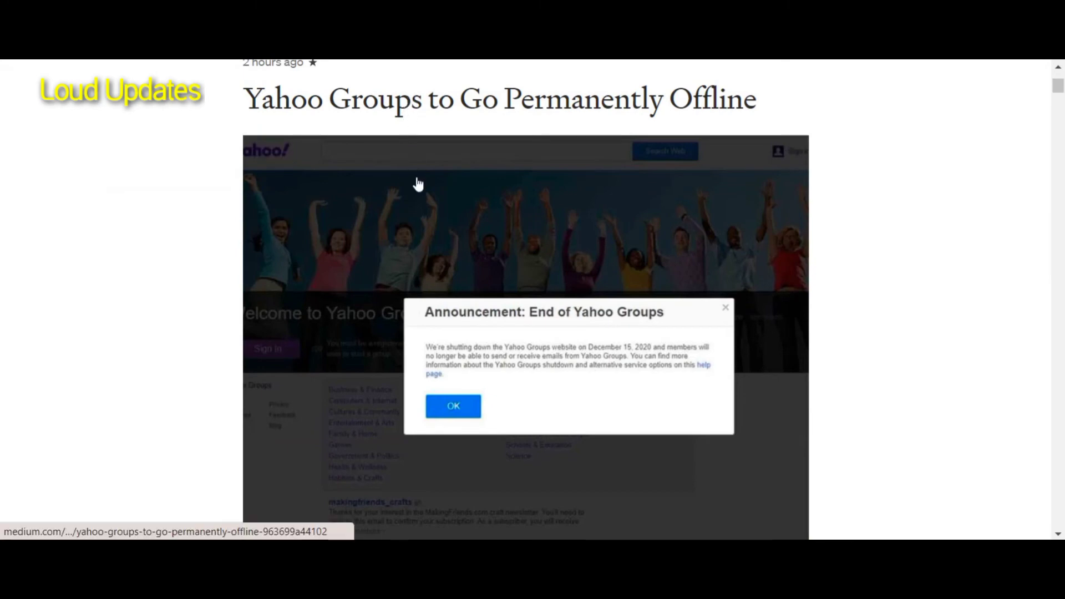
left_click(466, 249)
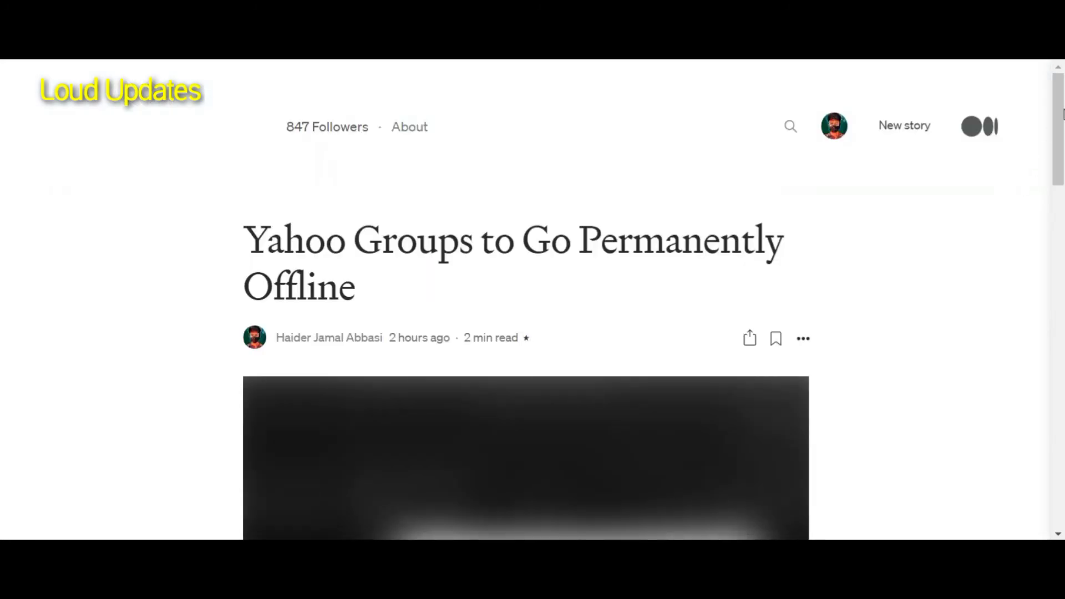
left_click_drag(1063, 114, 1062, 521)
scroll(1047, 340, "up", 10)
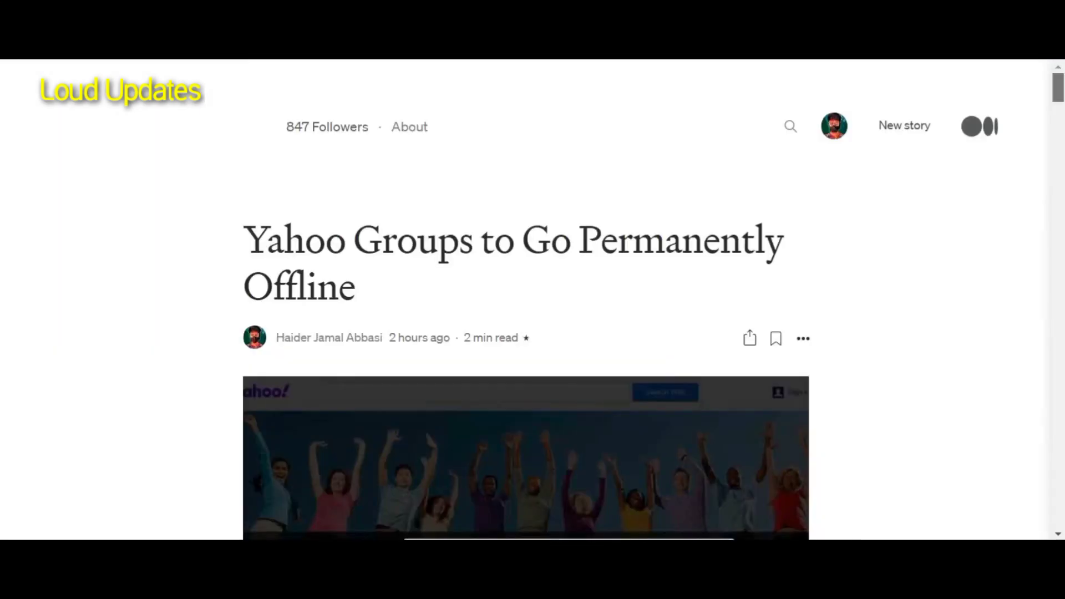
Start a blank new story draft, then return to Design from the account menu
left_click(892, 136)
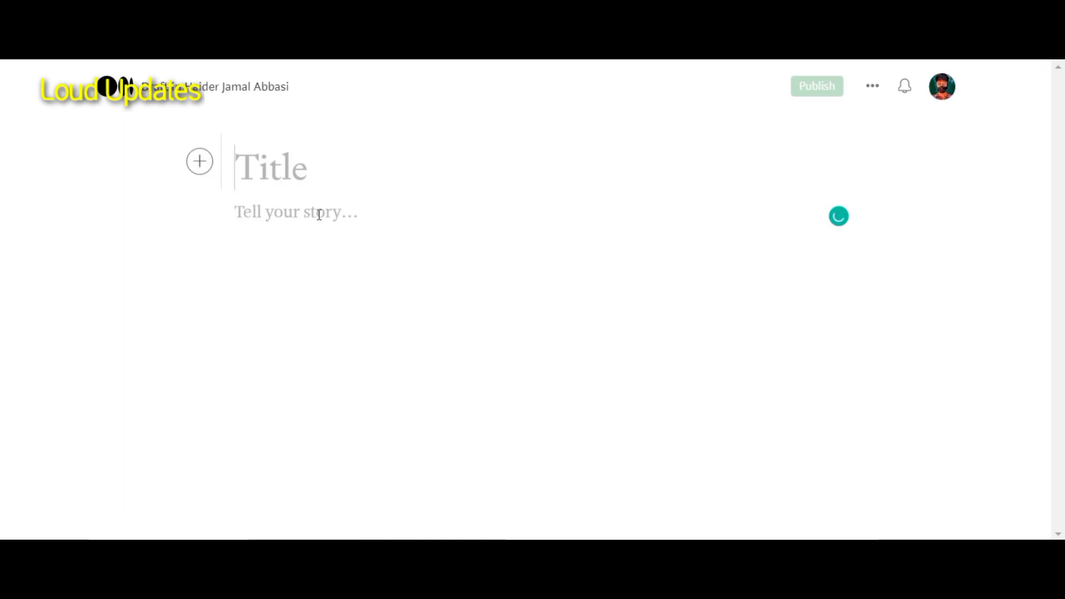
left_click(319, 215)
left_click(870, 94)
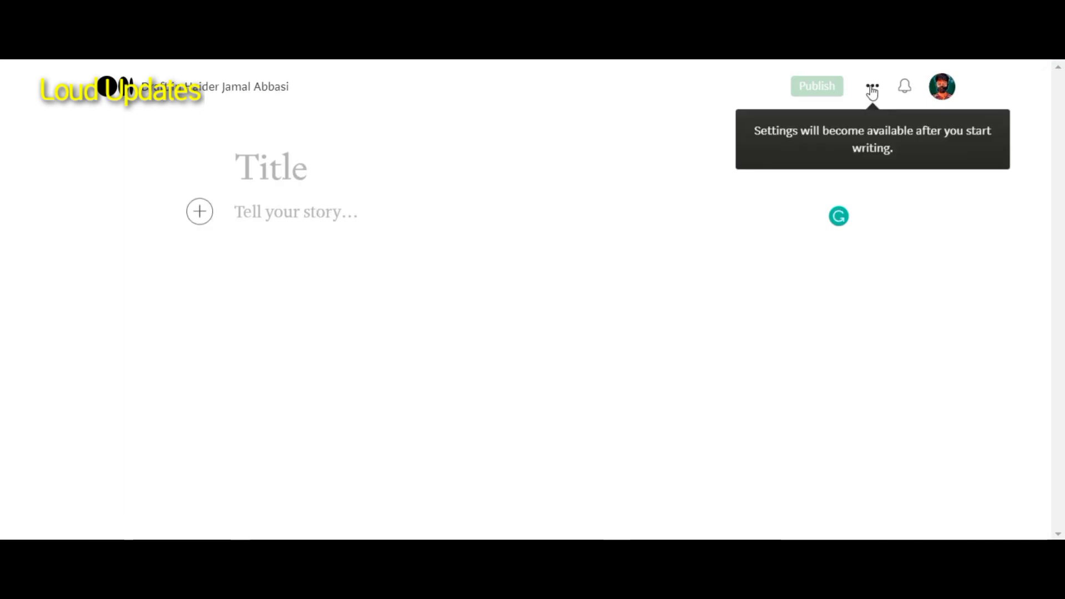
left_click(937, 96)
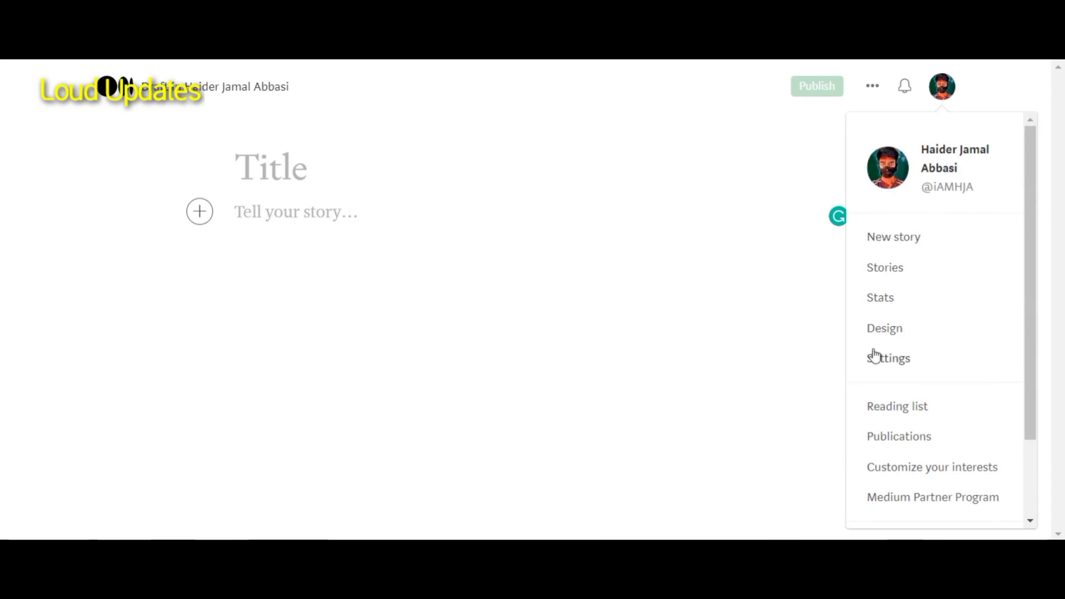
left_click(883, 332)
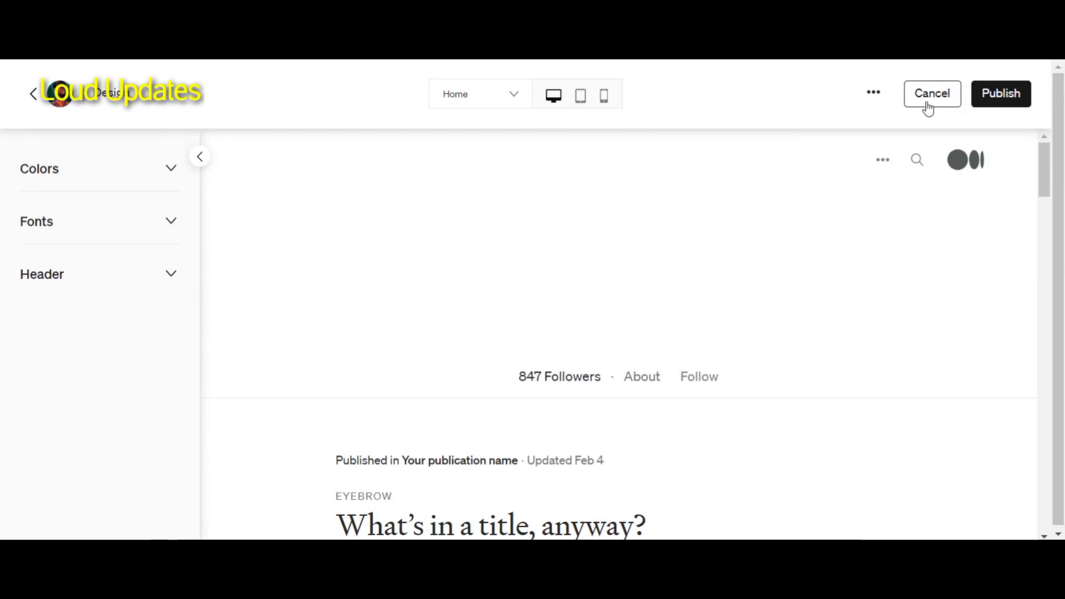
Cancel the design session, confirm Cancel changes, and exit the editor
left_click(932, 96)
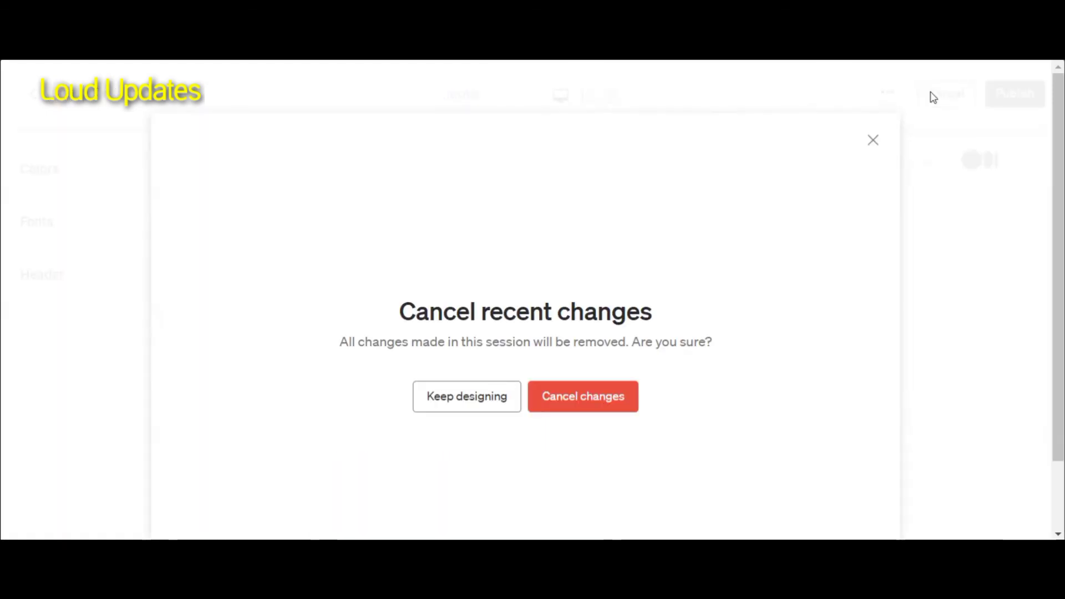
left_click(581, 398)
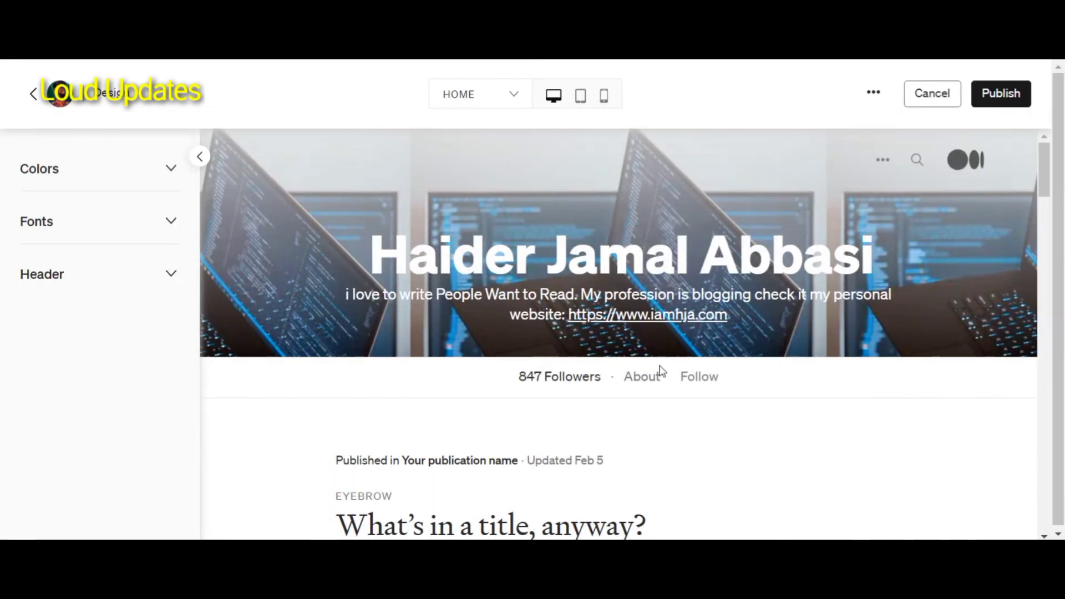
left_click(934, 94)
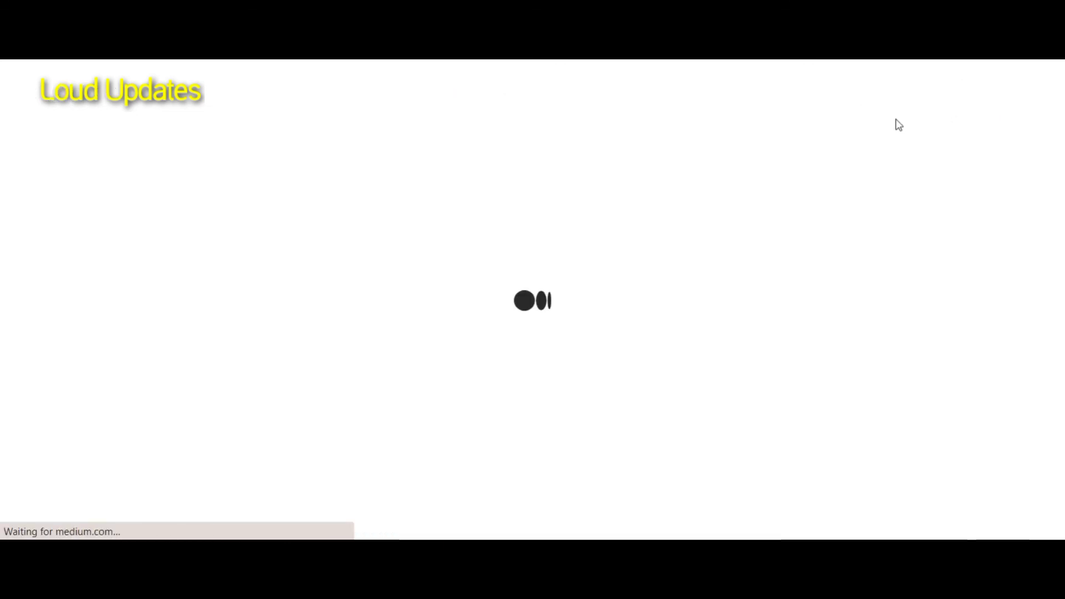